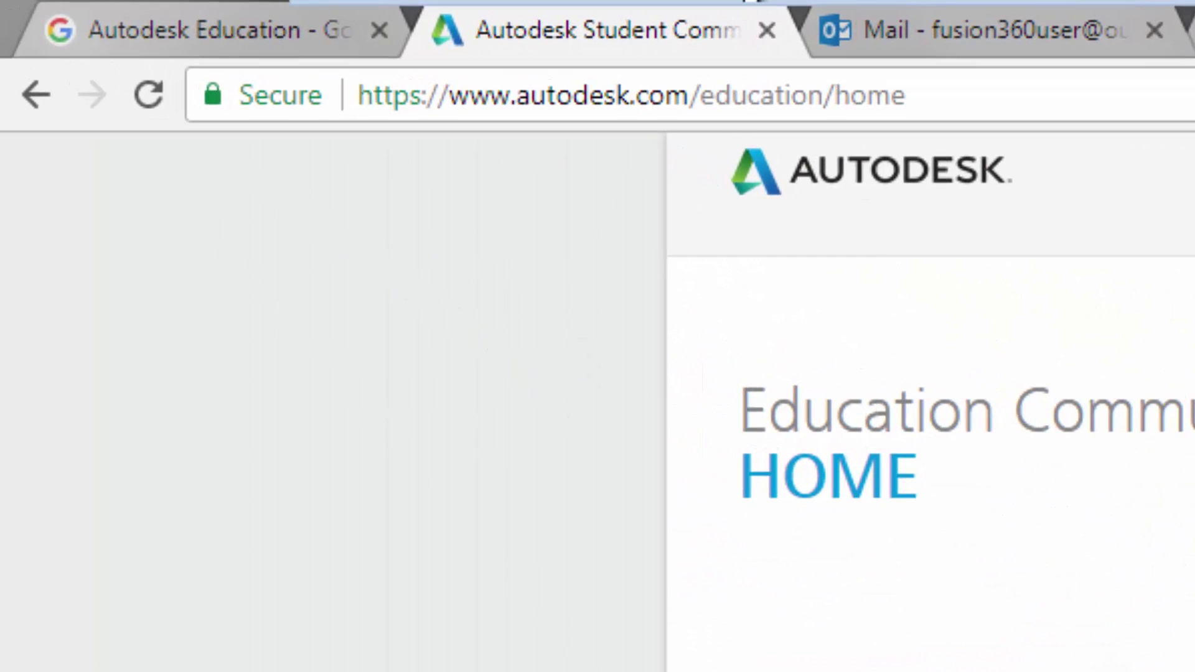
- Go to Get free software and open the All products list of free education licenses
left_click(837, 96)
key("shift+End")
mouse_move(747, 2)
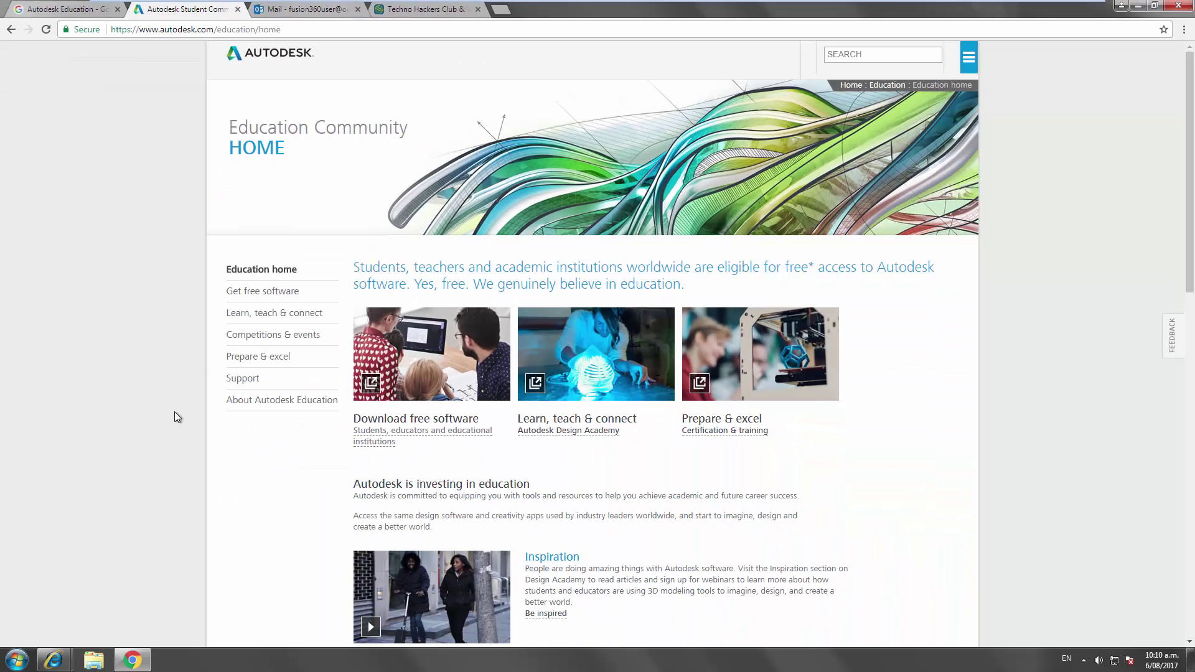
left_click(275, 292)
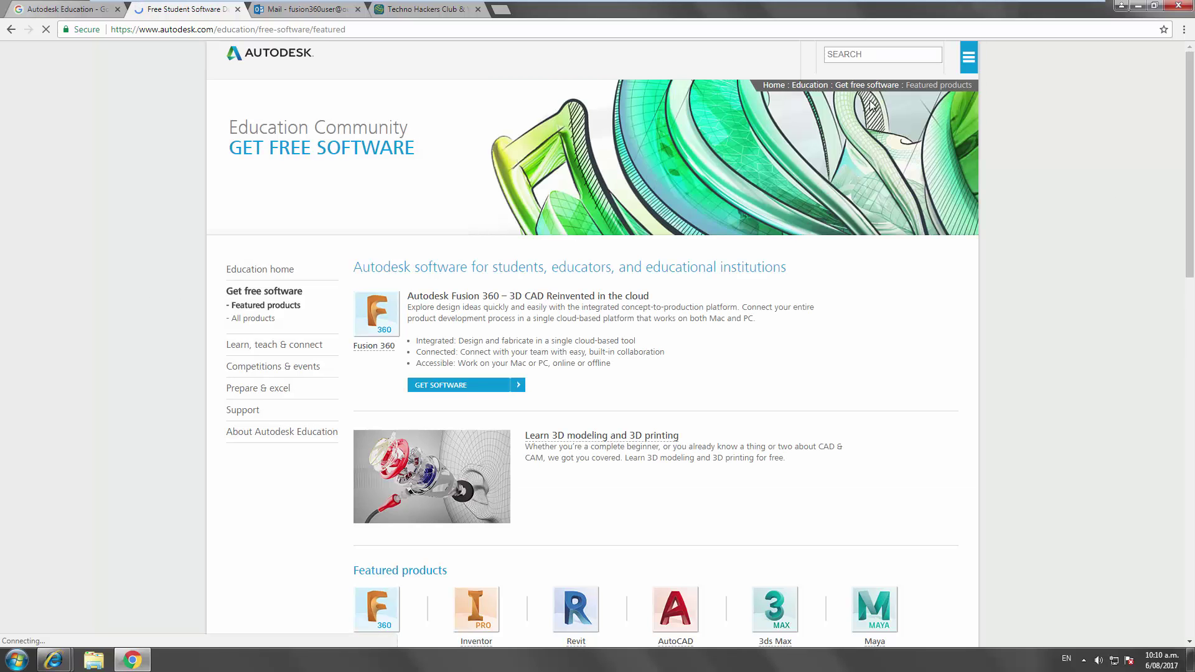
scroll(1026, 364, "down", 10)
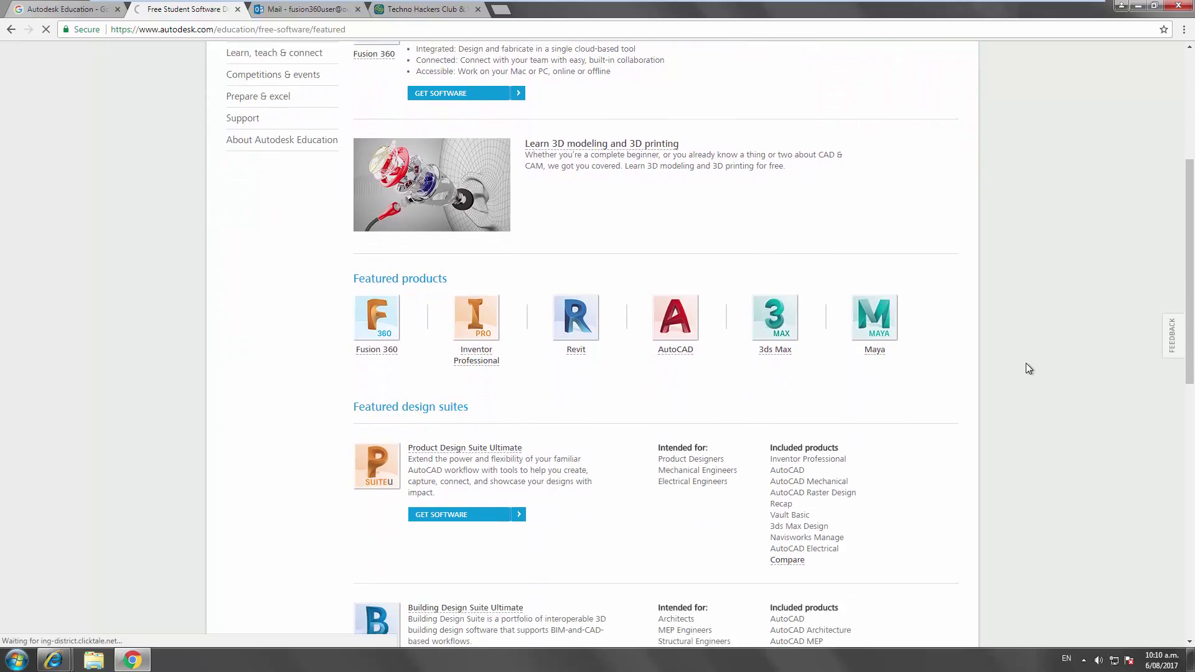
scroll(1026, 364, "down", 6)
scroll(1026, 363, "up", 16)
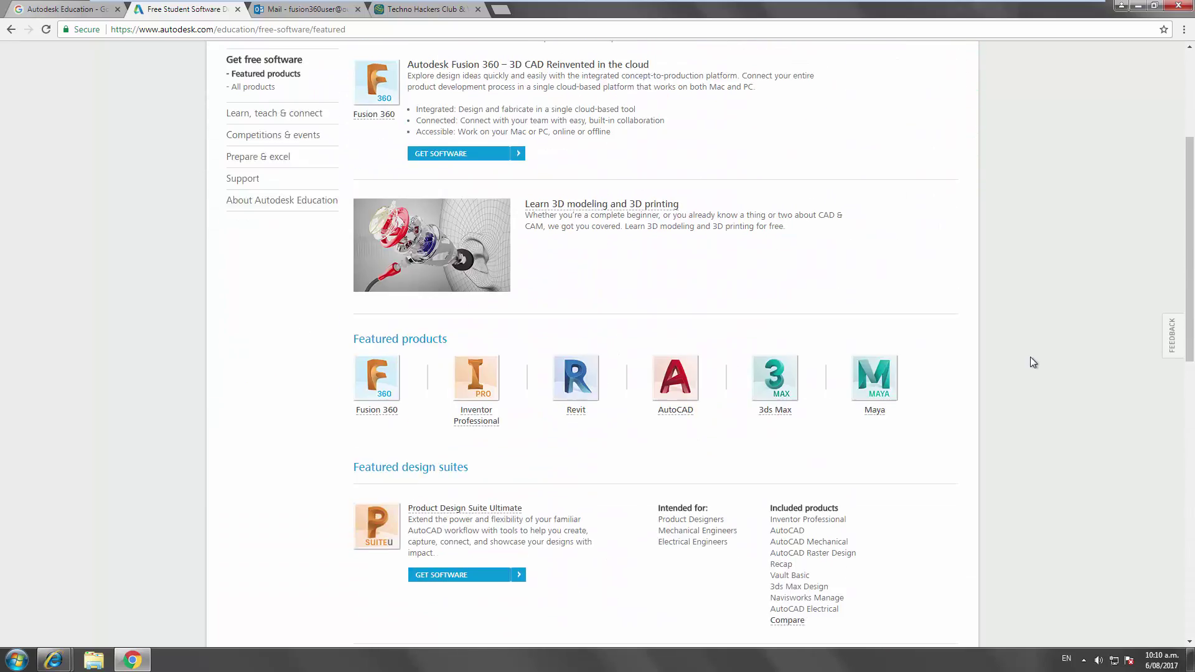
left_click(249, 318)
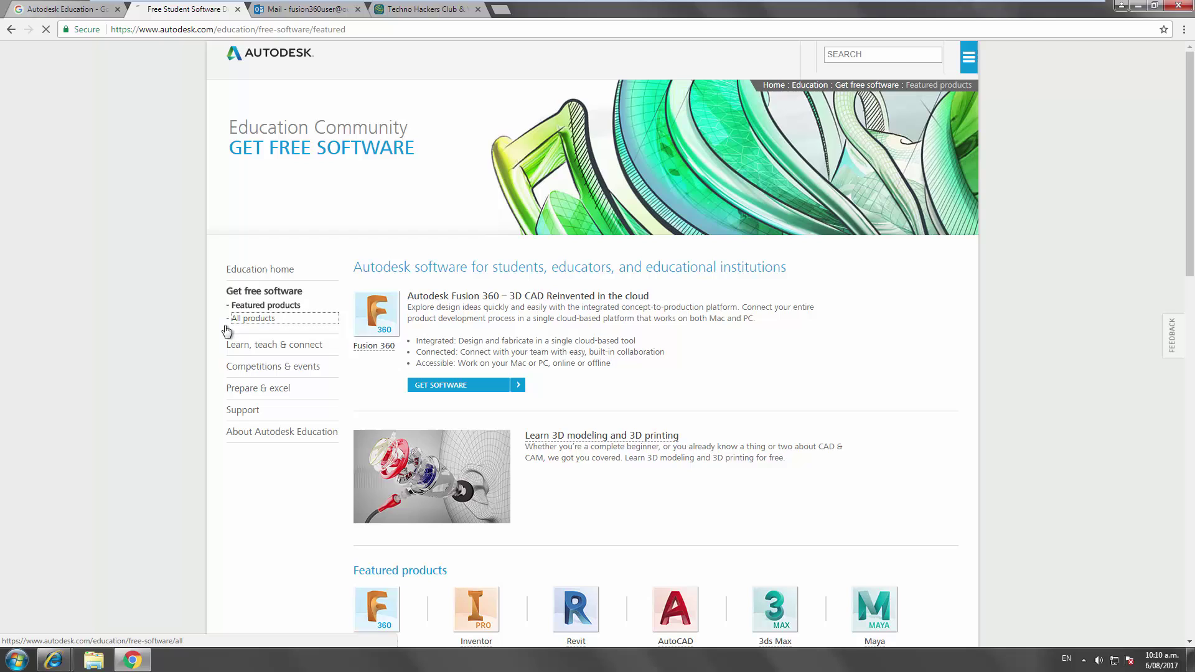
scroll(204, 337, "down", 4)
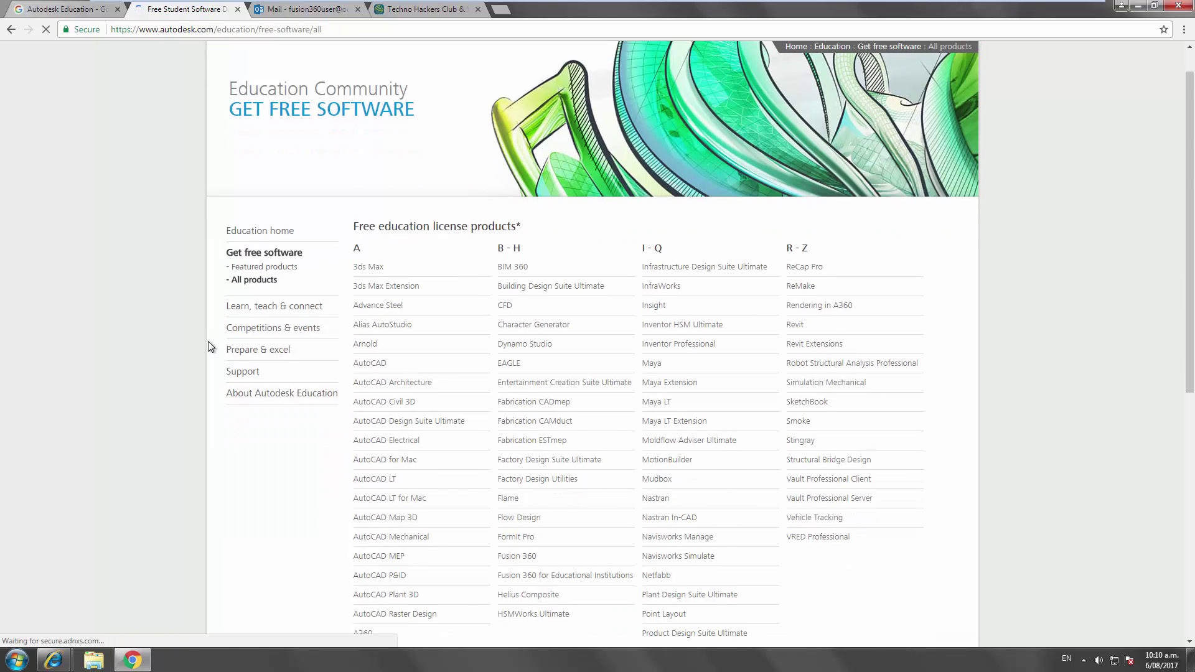
scroll(209, 347, "up", 1)
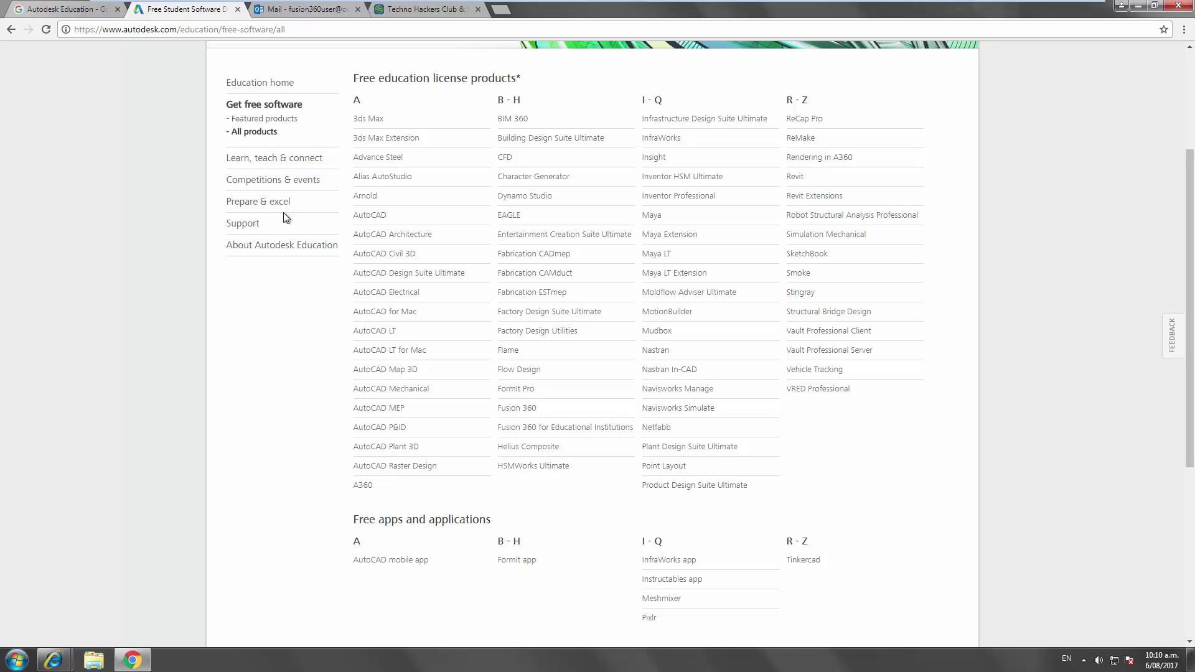
- Open Fusion 360 from Featured products and read its free 3-year license and Mac/PC note
left_click(264, 119)
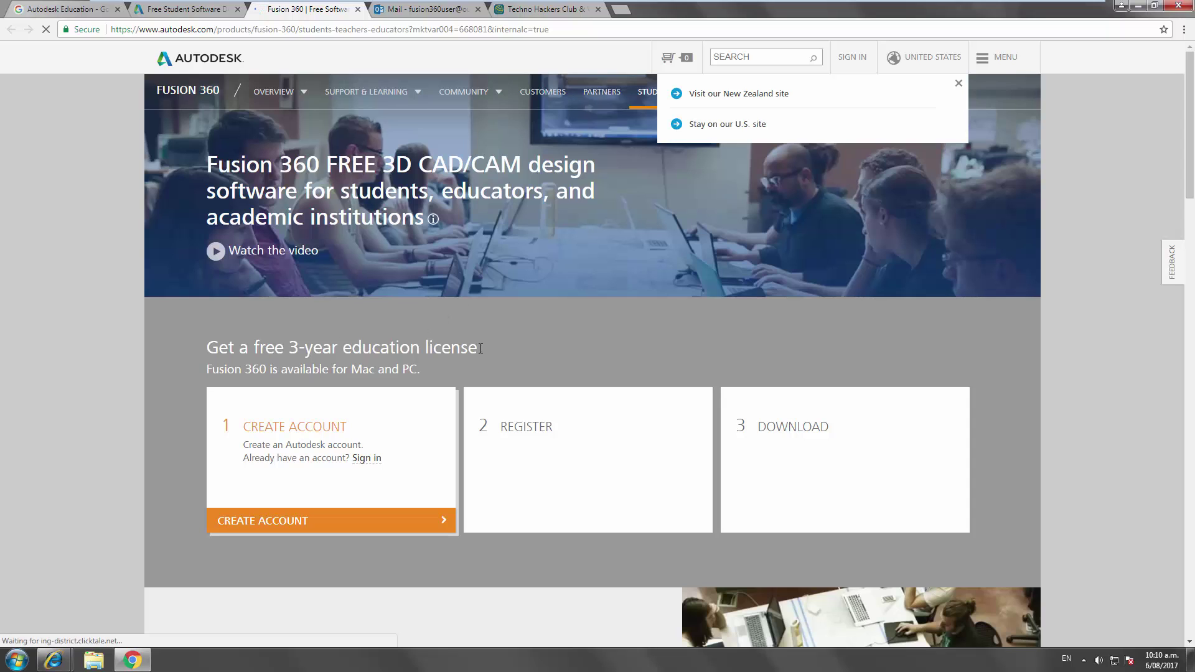
left_click_drag(477, 347, 182, 357)
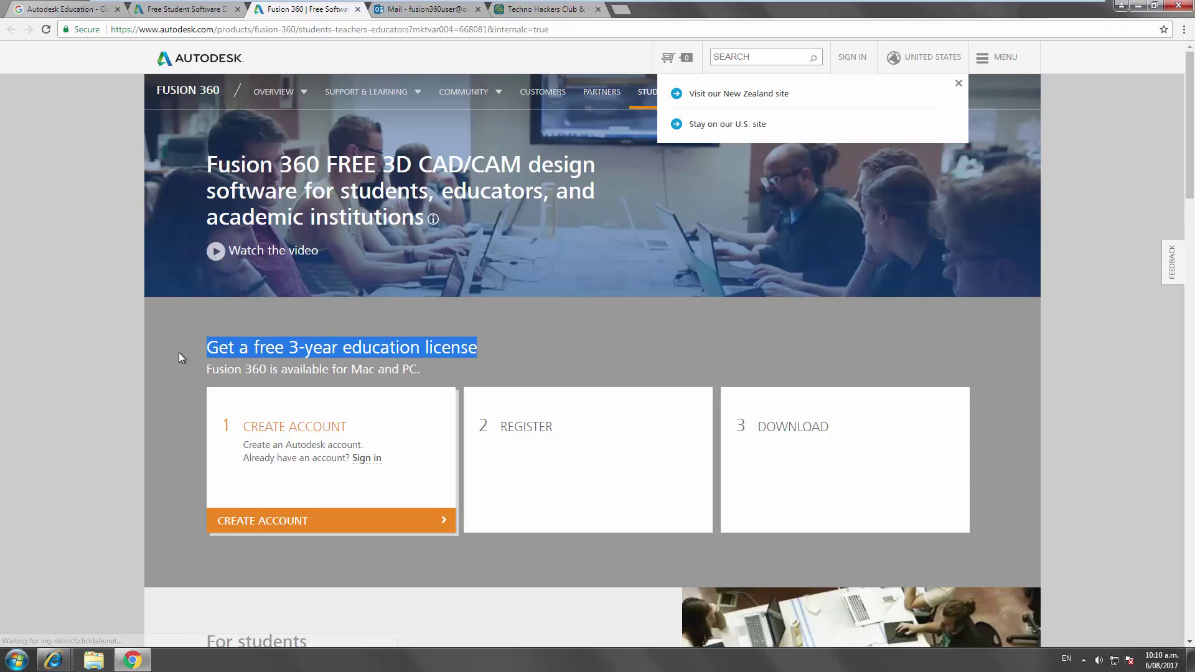
left_click(181, 354)
left_click_drag(346, 368, 418, 369)
left_click(408, 367)
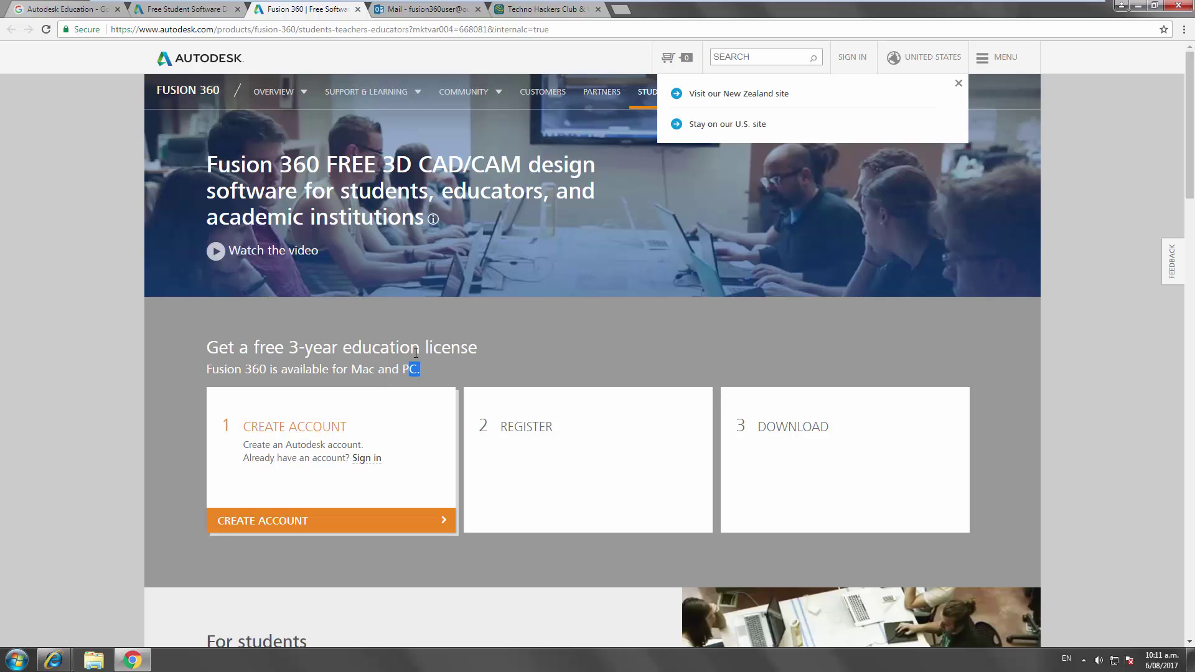
left_click(400, 372)
- Review the Fusion 360 page's create account, register and download steps
scroll(121, 401, "down", 6)
scroll(130, 398, "down", 3)
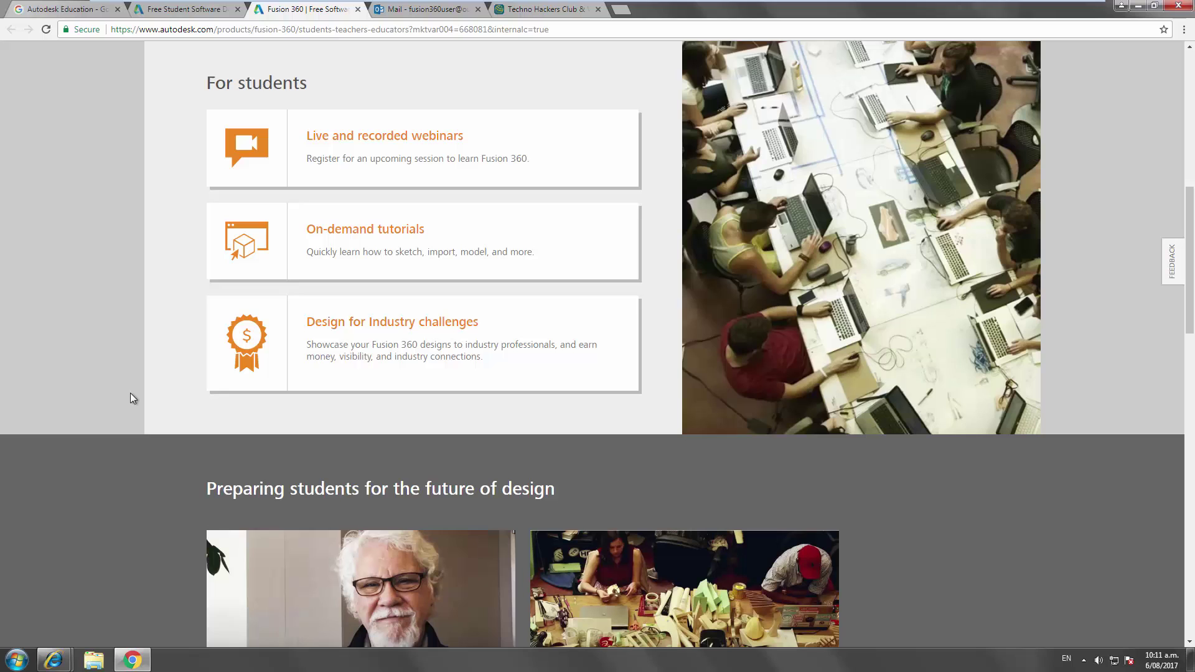
scroll(132, 403, "down", 7)
scroll(133, 403, "down", 3)
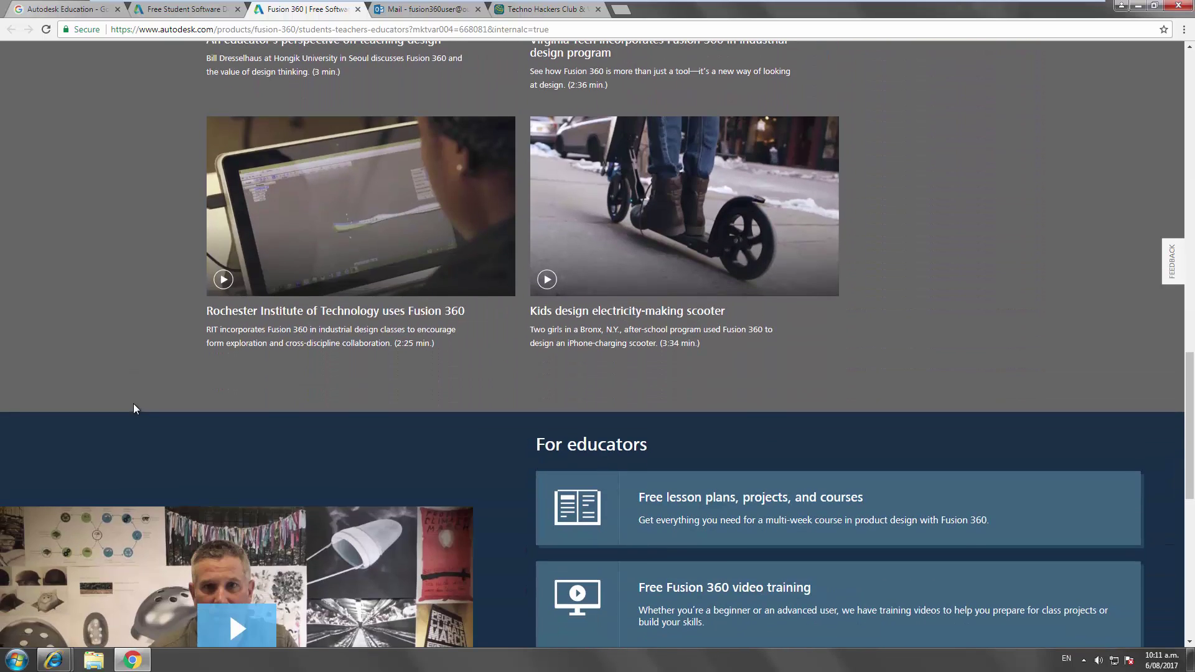
scroll(133, 402, "up", 13)
scroll(136, 400, "up", 5)
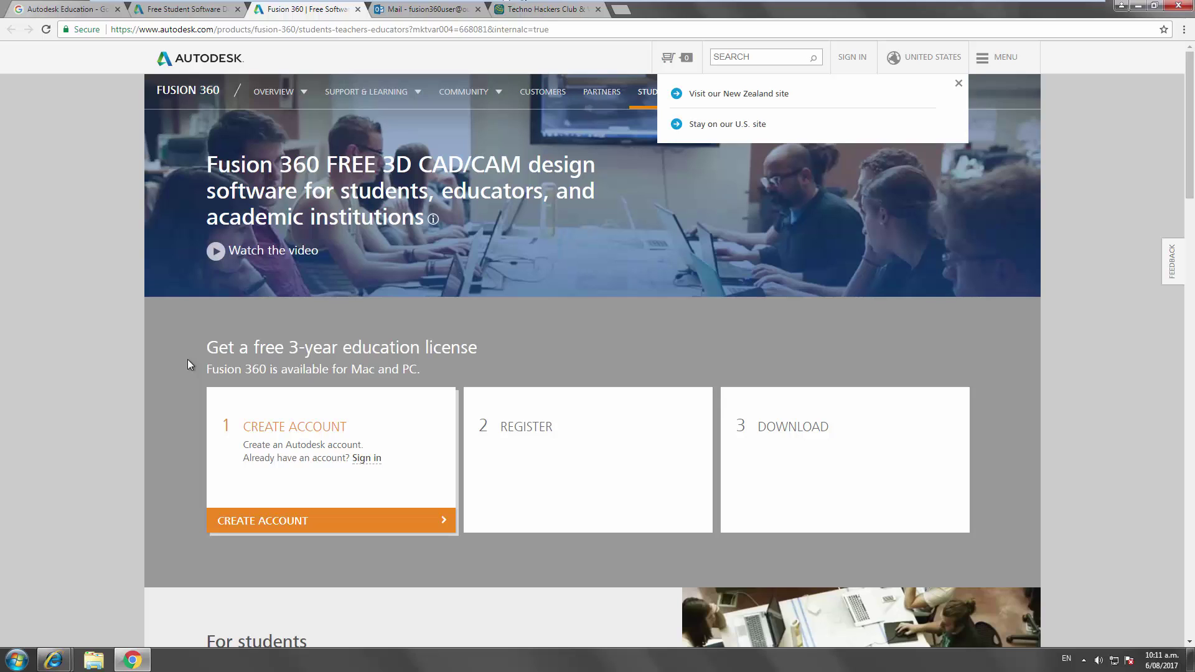
- Start an education account with New Zealand as country and Educator as role
left_click(280, 529)
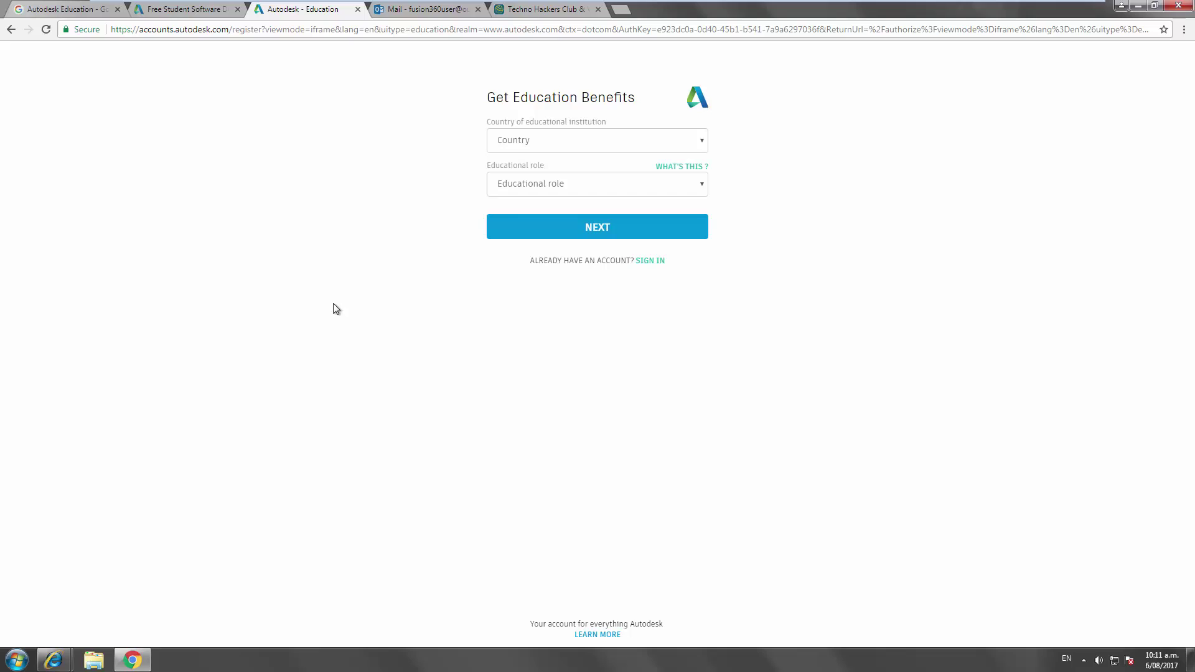
left_click(543, 147)
type("new zealand")
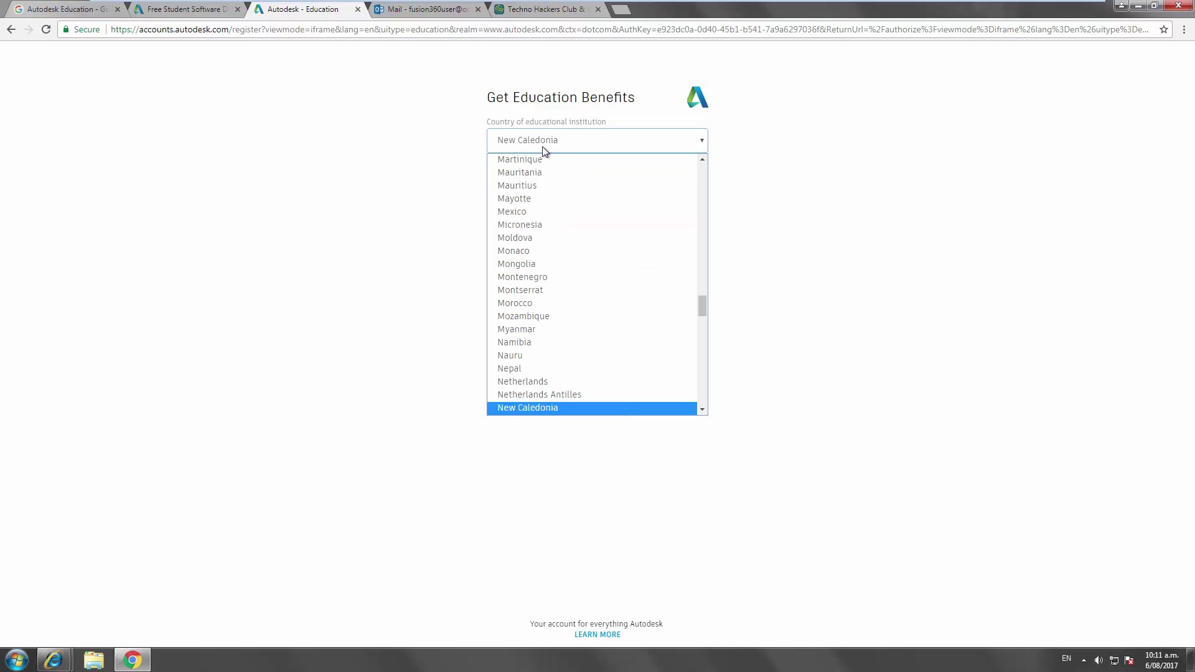
key("Return")
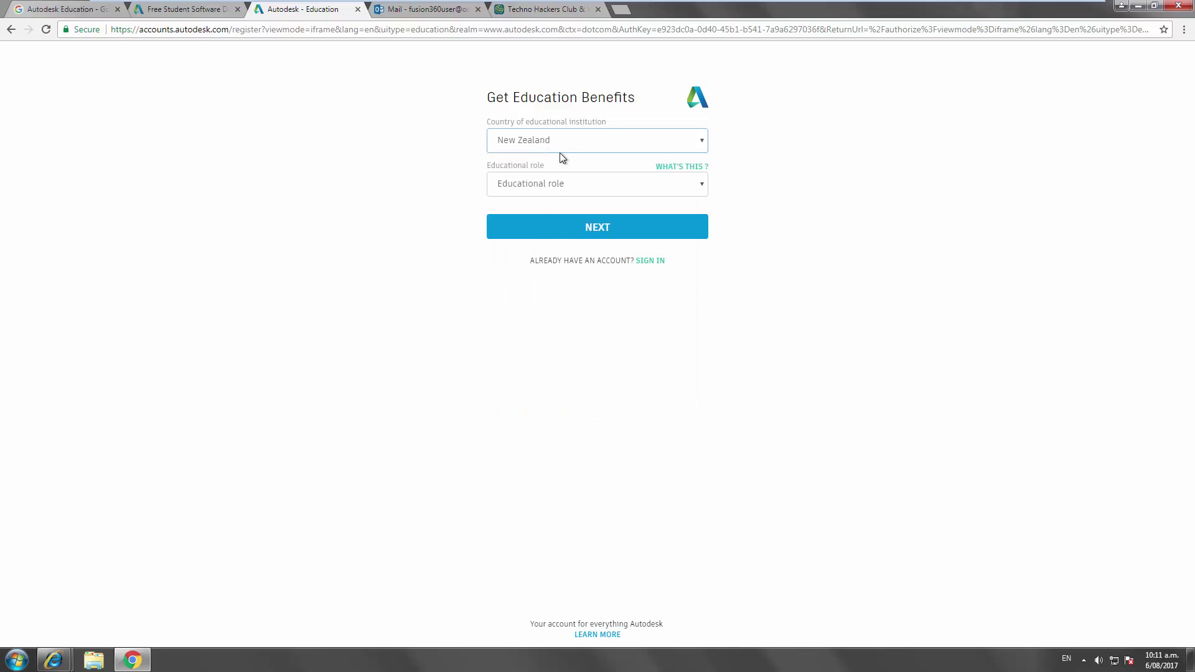
left_click(547, 189)
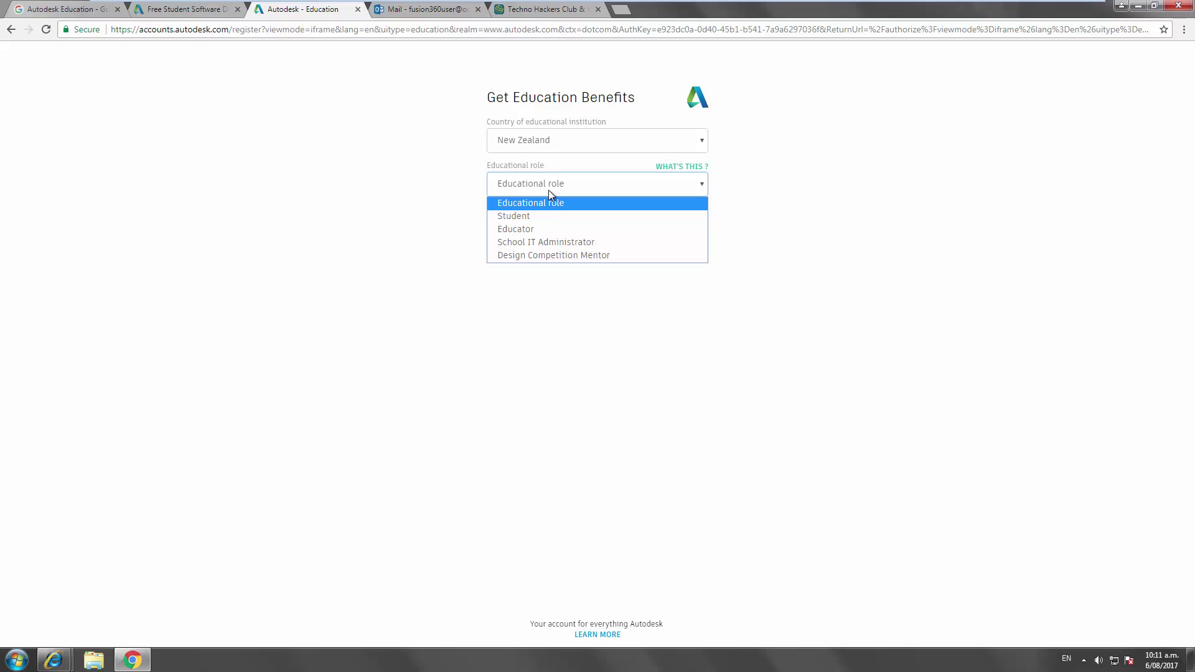
left_click(554, 229)
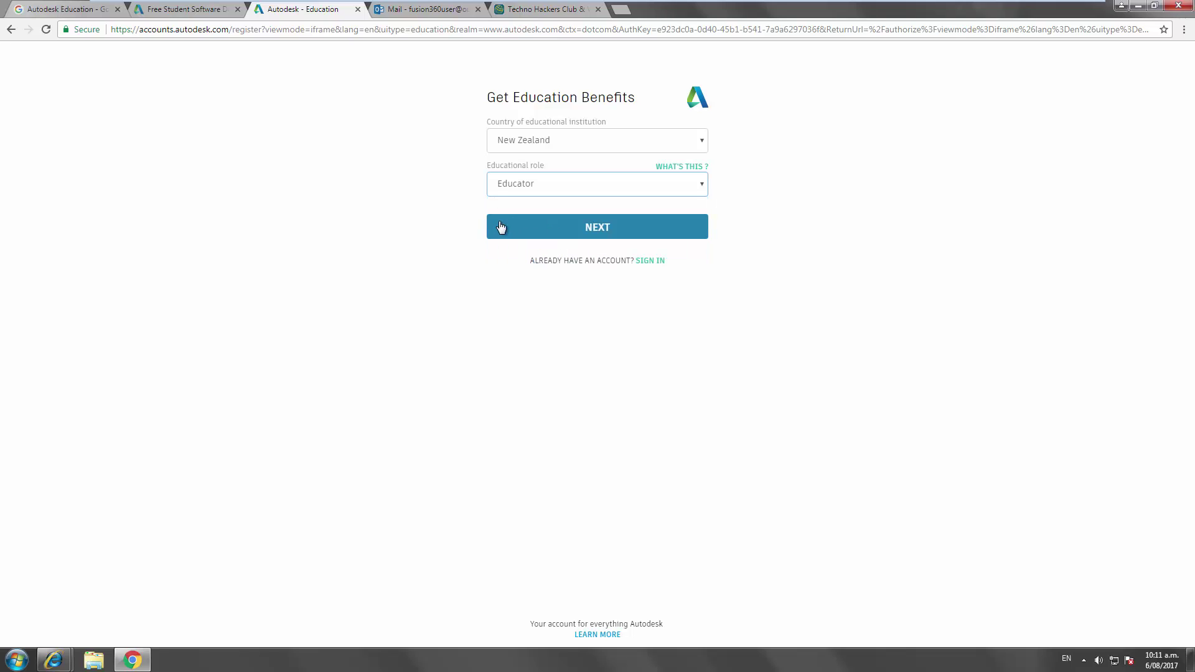
left_click(597, 228)
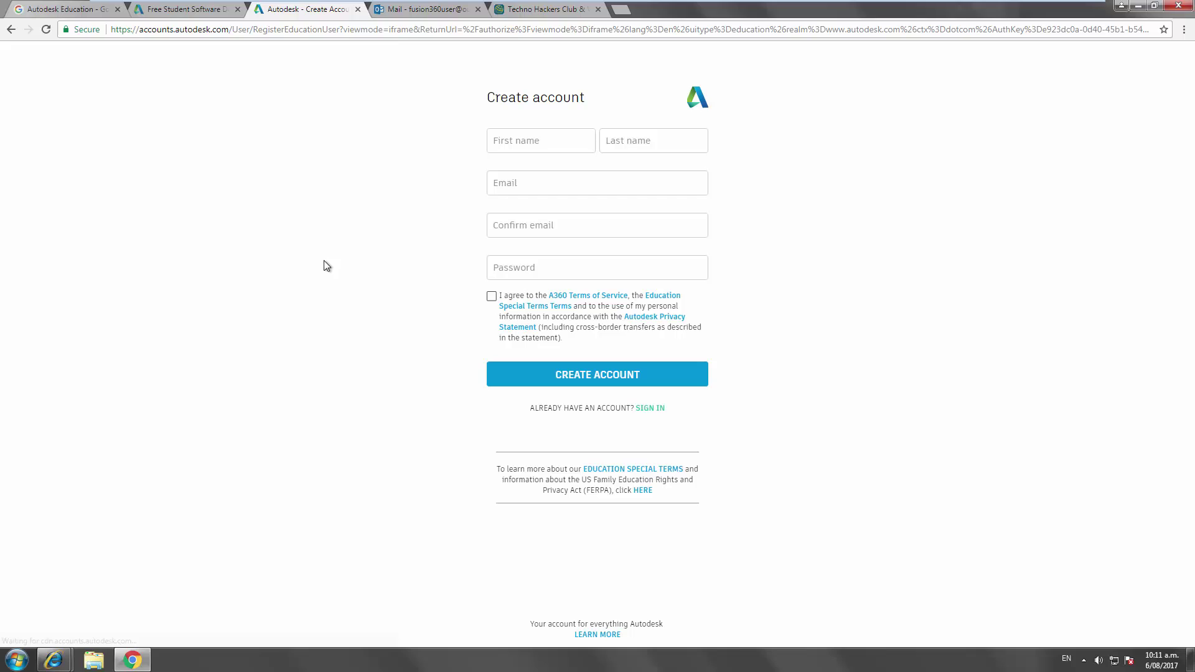
- Enter the first and last name, begin the outlook.com e-mail address, and switch to Outlook
left_click(533, 149)
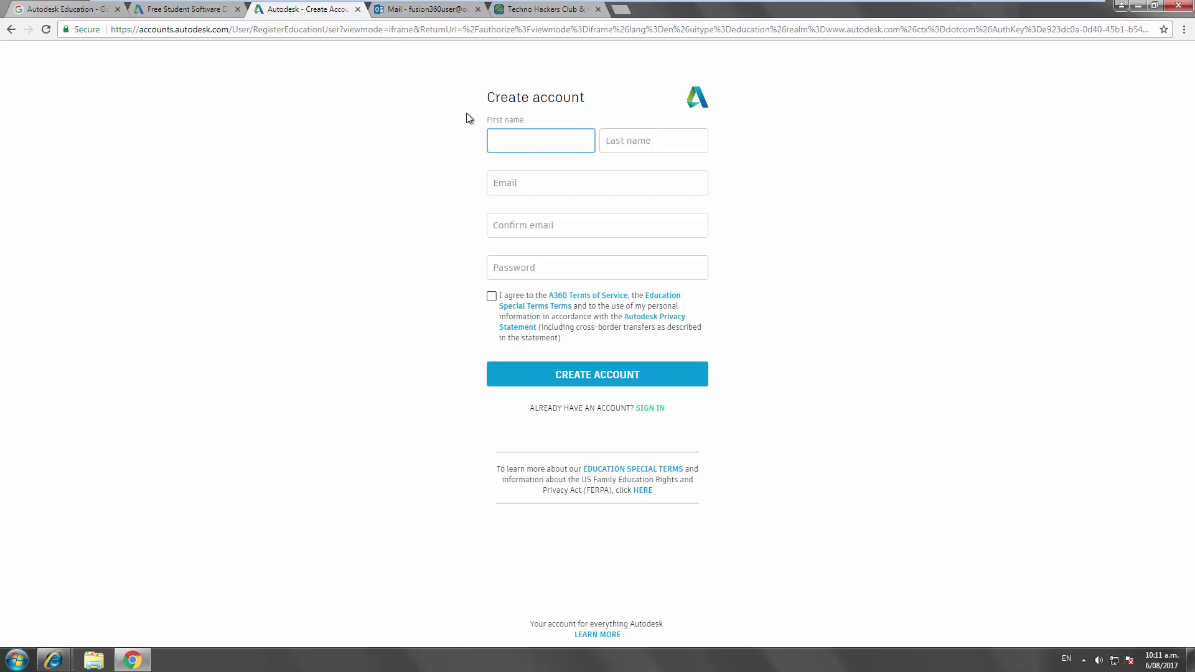
type("Fusion")
key("Tab")
type("Teacher")
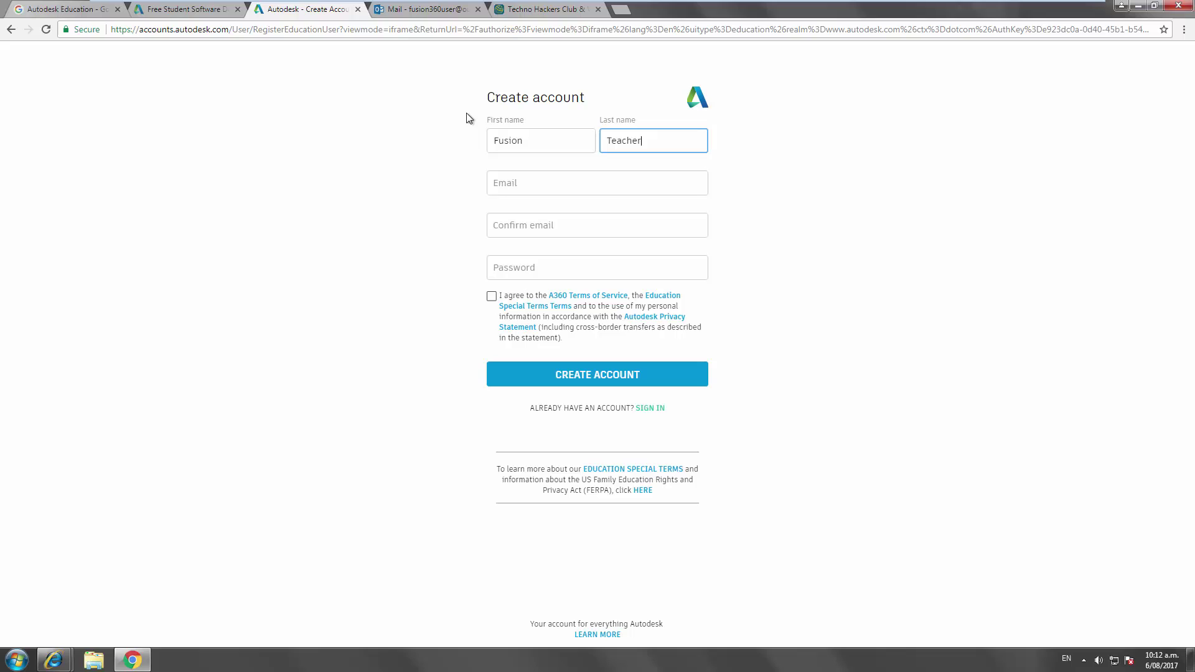
key("Tab")
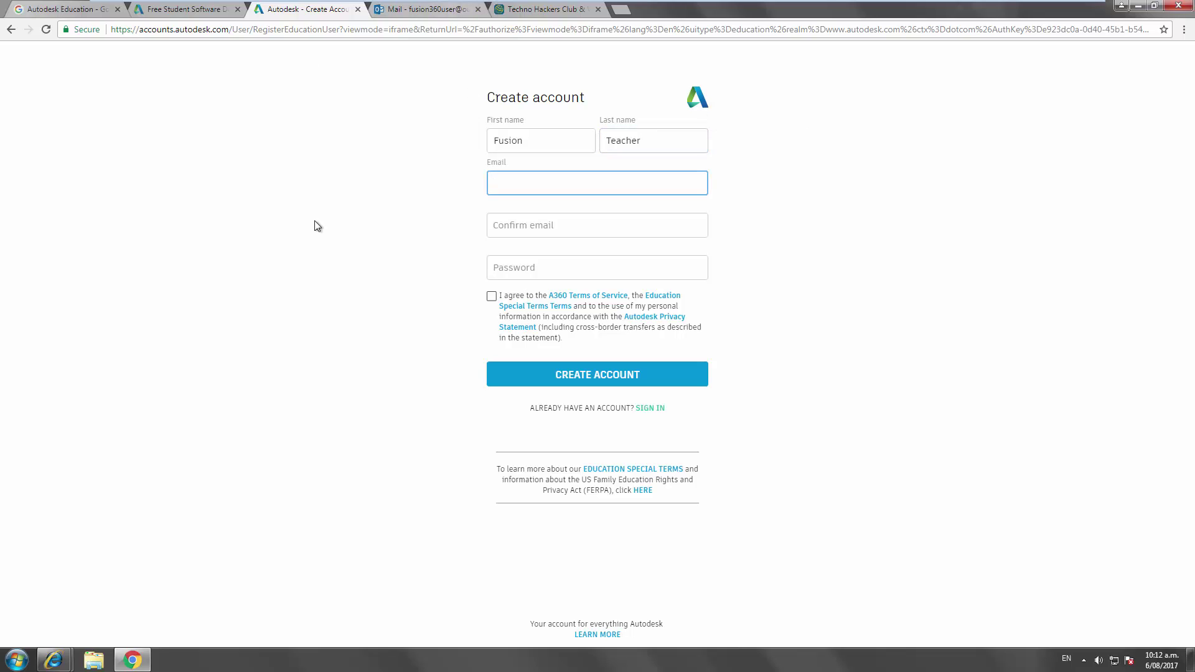
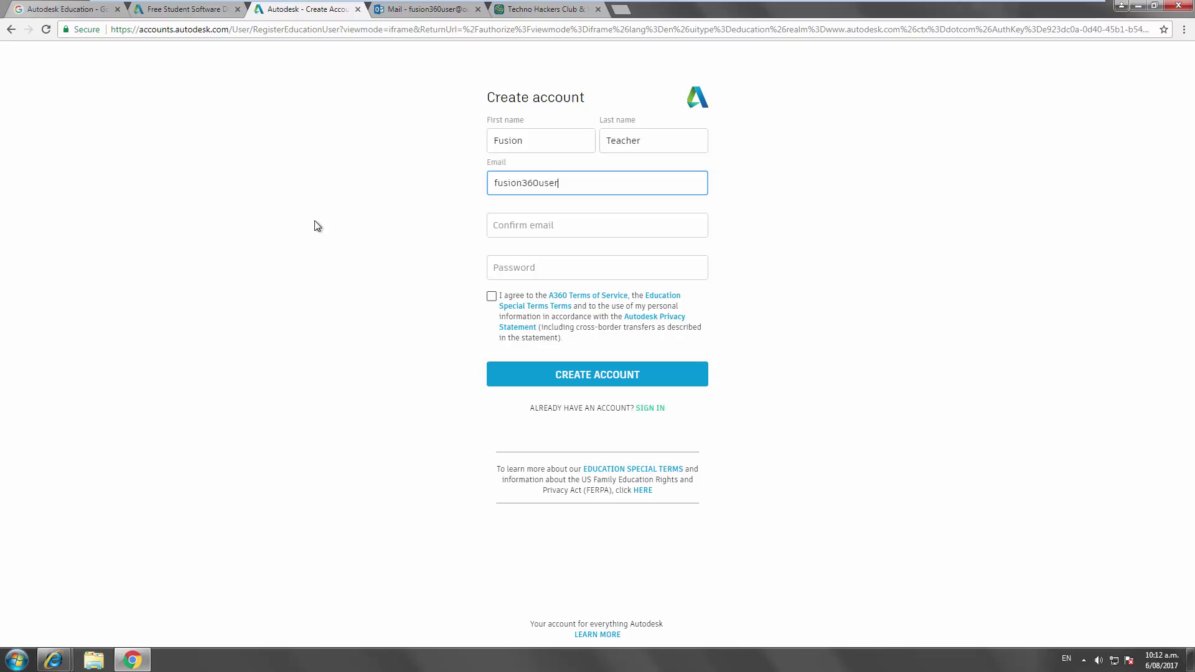
left_click(436, 9)
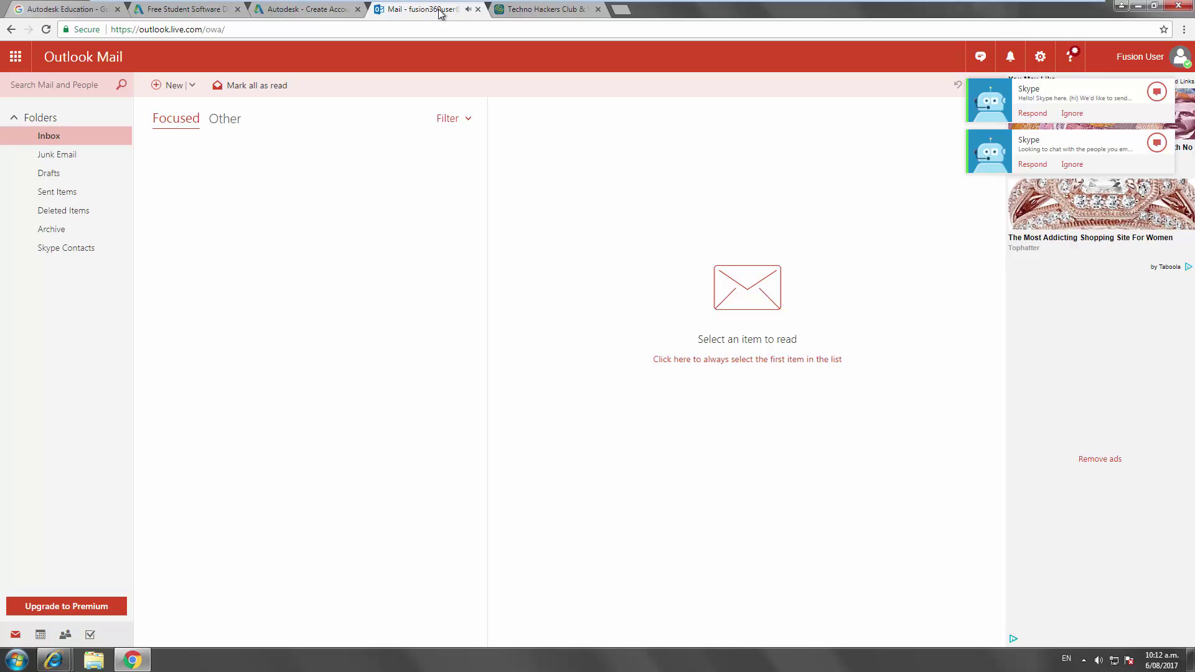
- Finish and confirm the e-mail, set the account password, accept the terms, and create the account
left_click(311, 15)
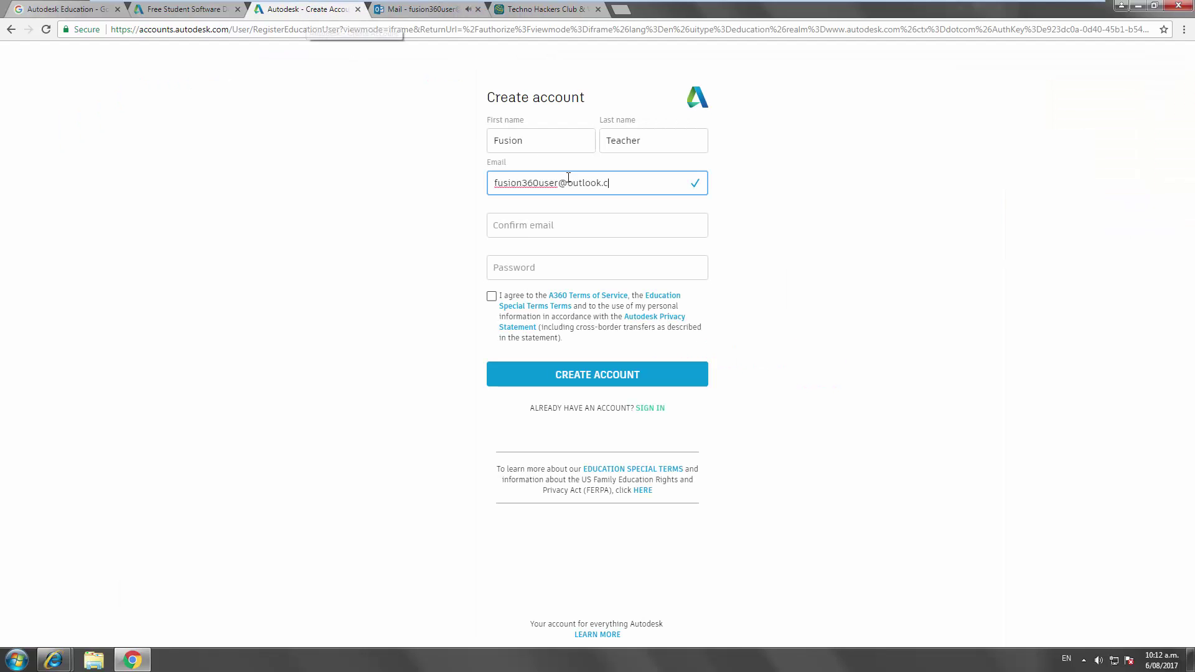
type("om")
left_click(571, 225)
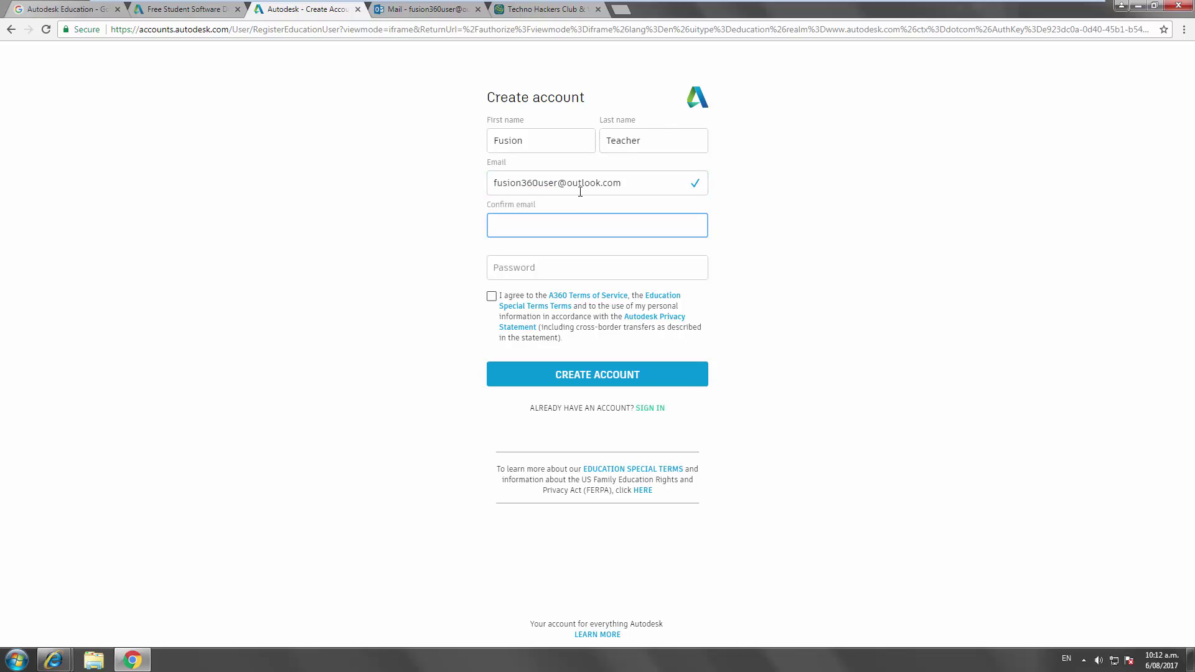
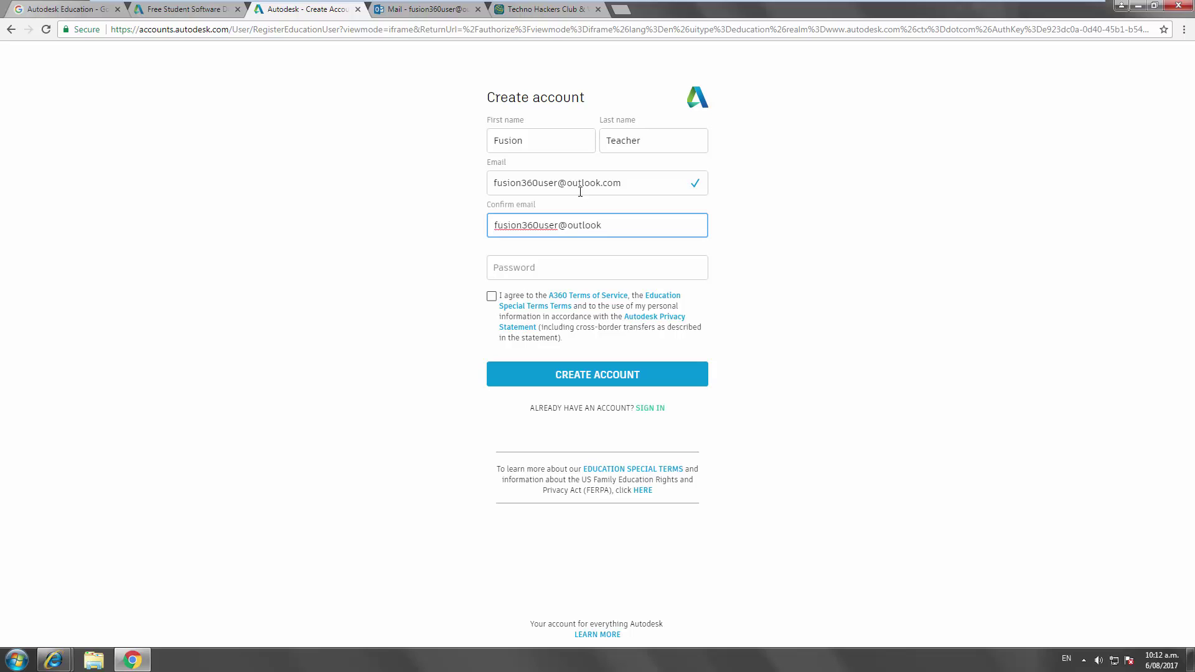
key("Tab")
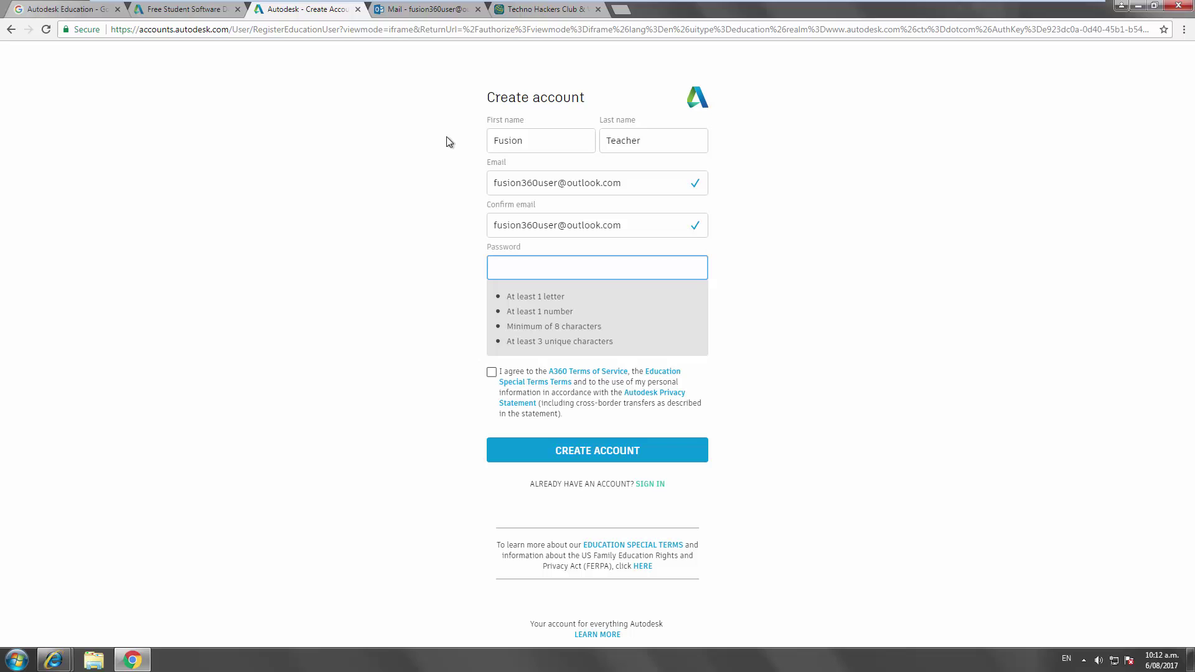
type("********")
left_click(491, 297)
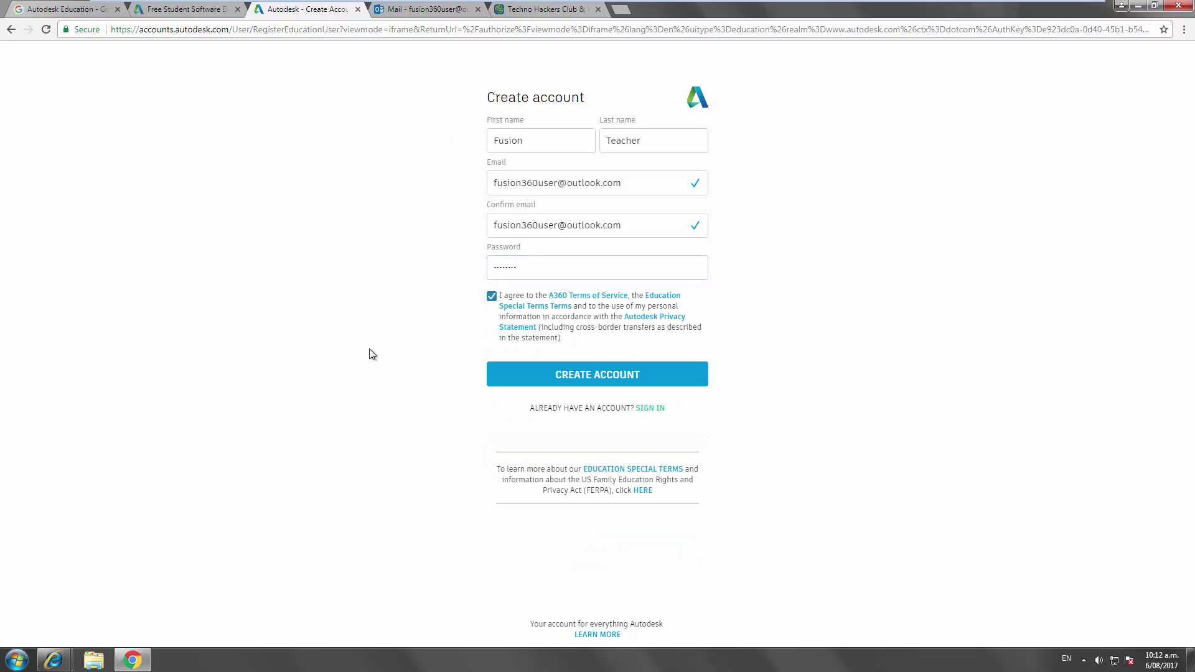
left_click(595, 375)
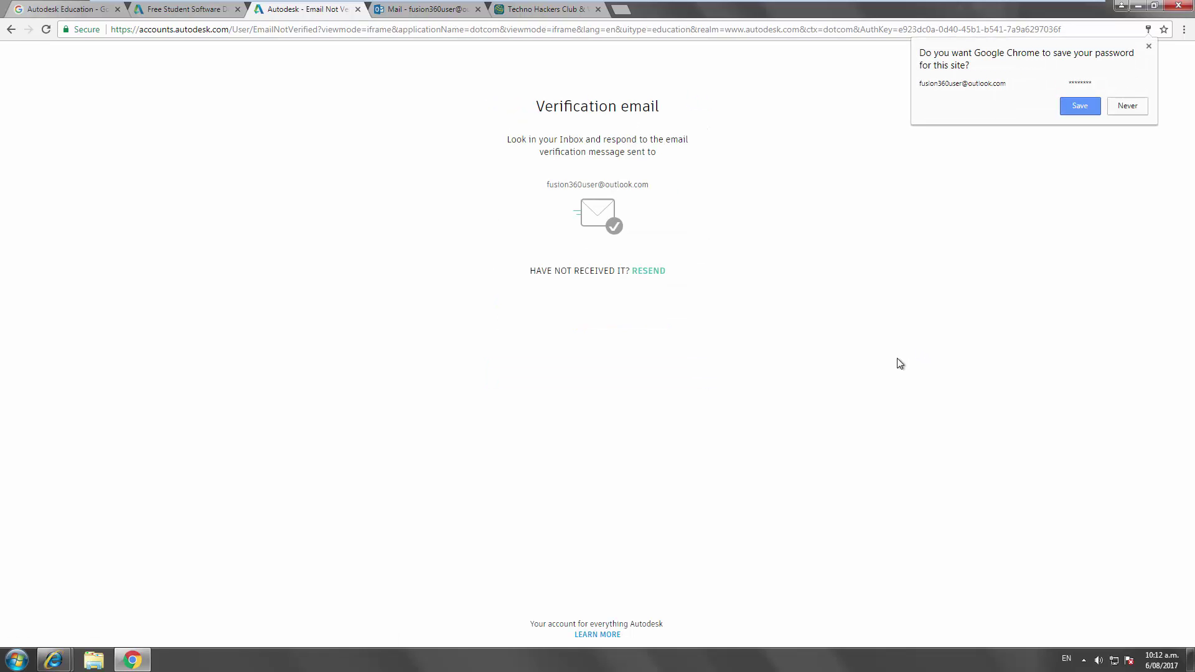
- Reload Outlook, check Junk Email and Inbox, and open the Autodesk verification email under Other
left_click(424, 9)
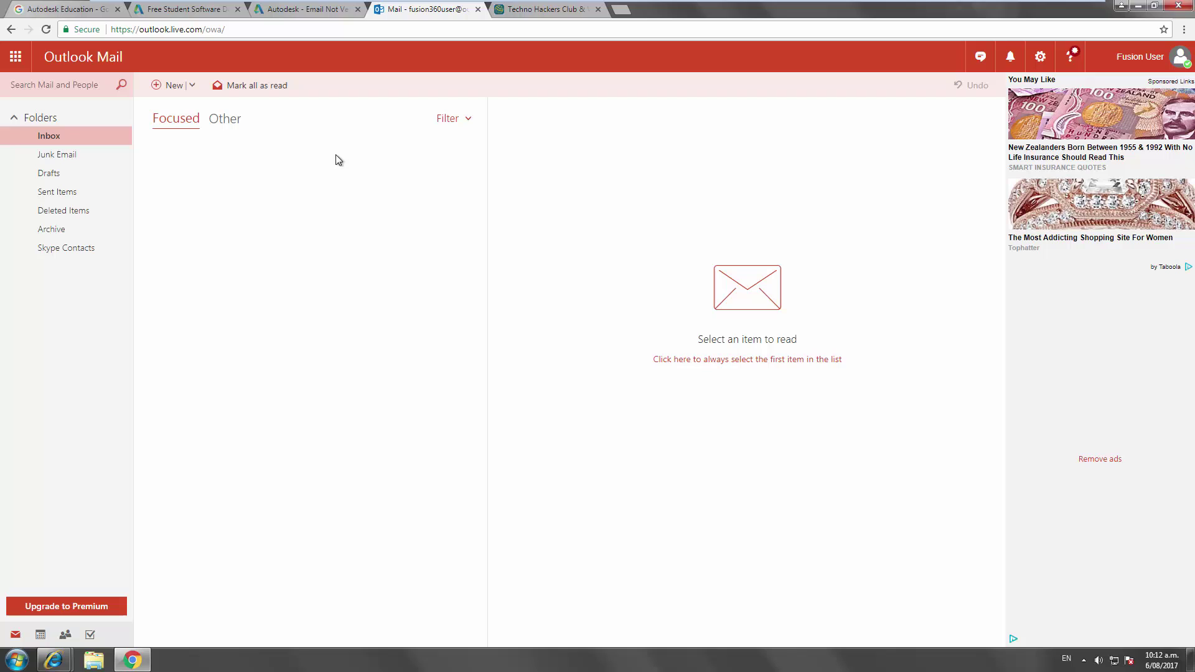
key("F5")
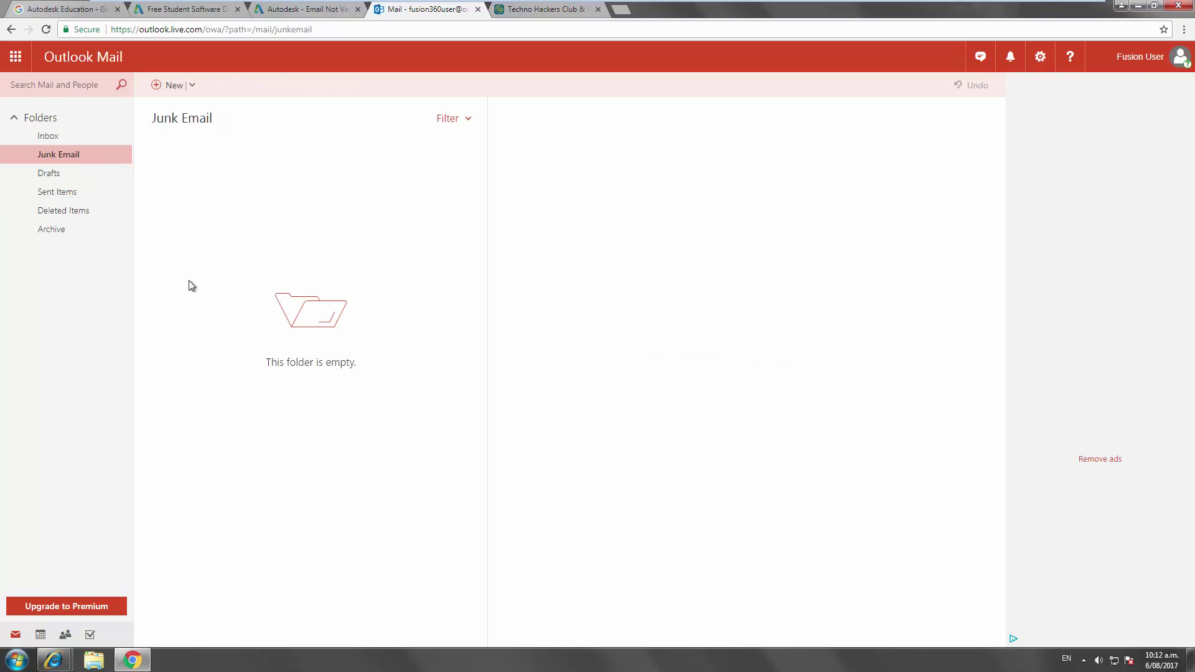
left_click(95, 137)
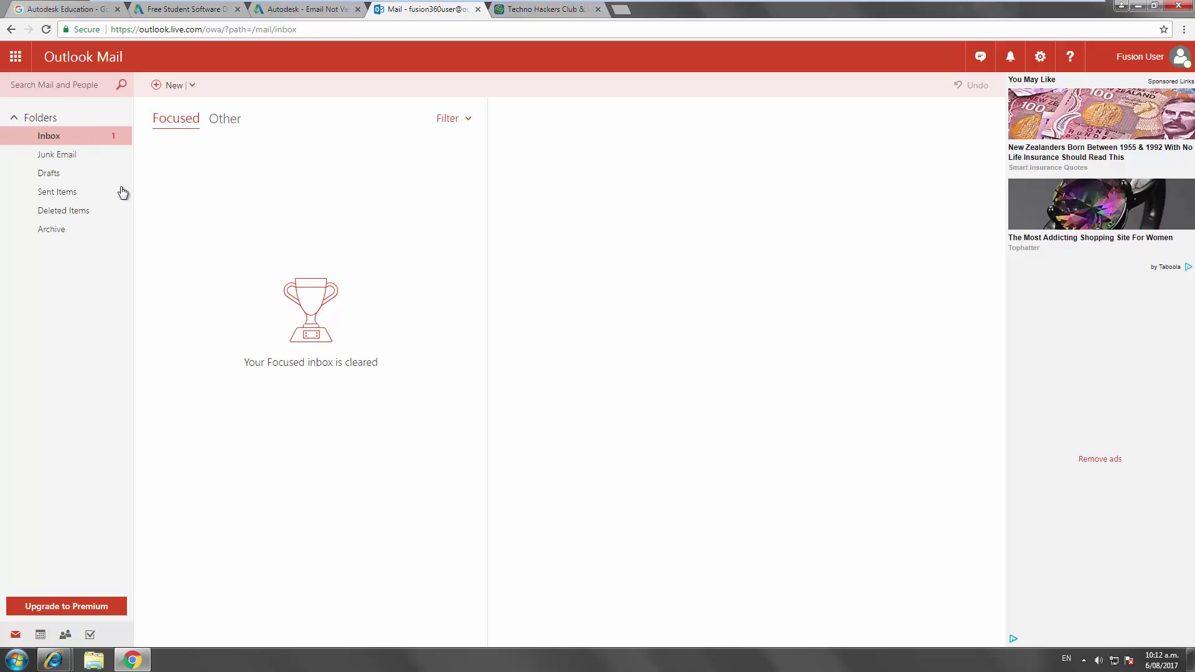
left_click(75, 155)
left_click(72, 142)
left_click(223, 119)
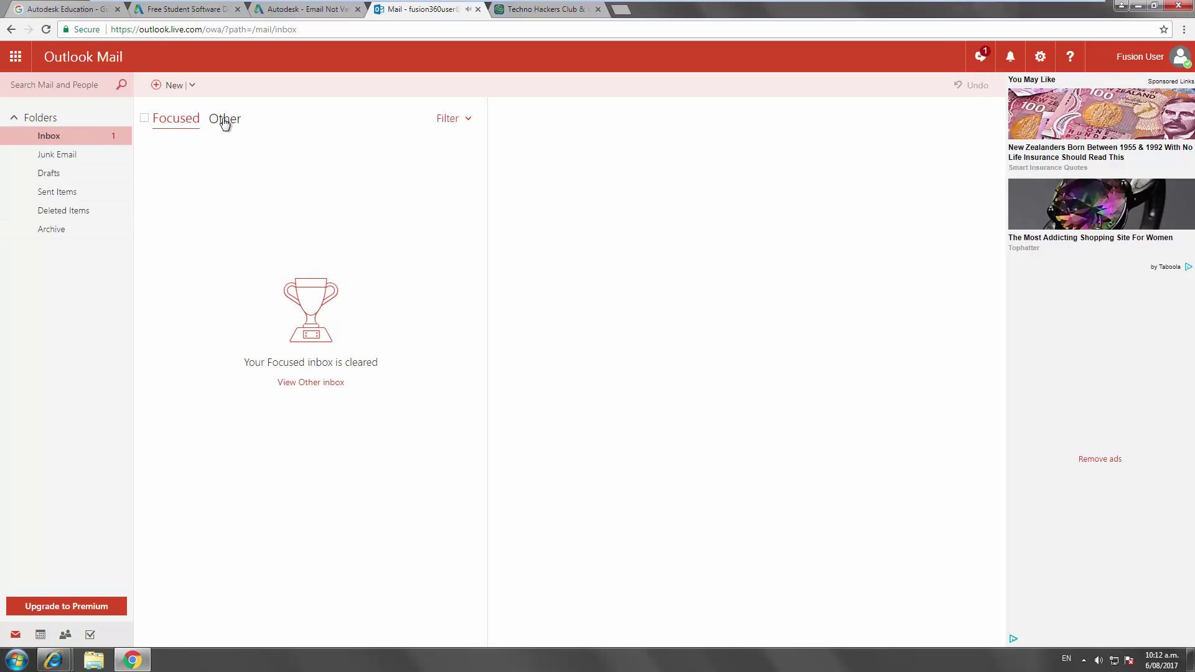
left_click(264, 160)
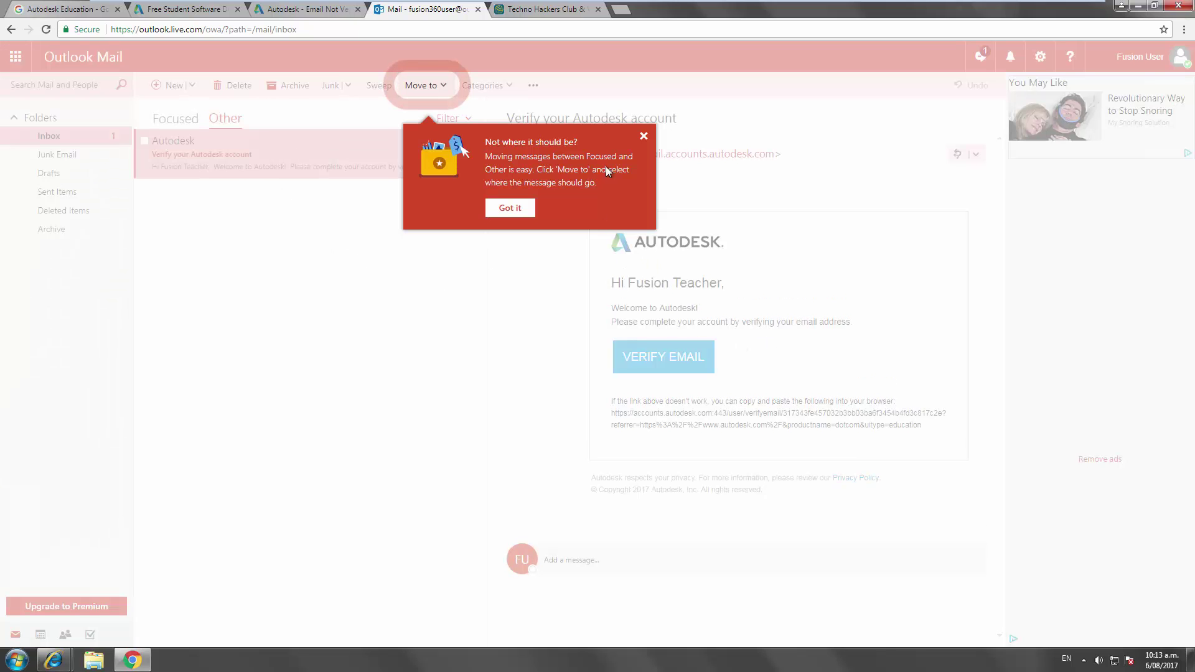
left_click(643, 135)
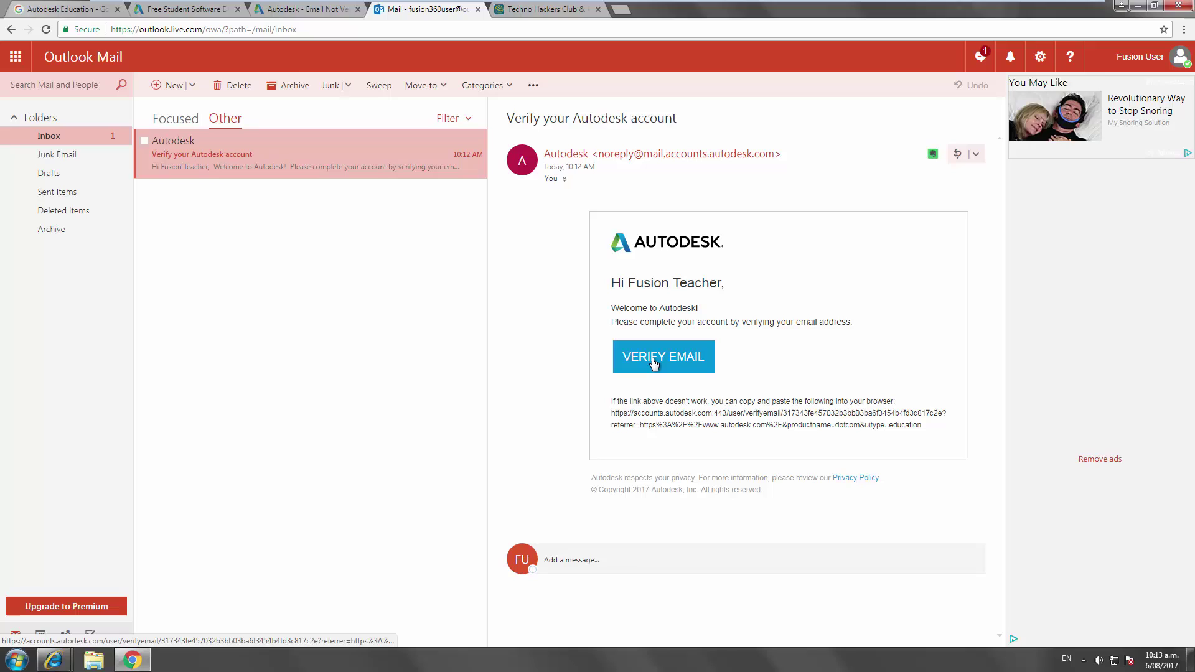
- Verify the e-mail and select Whangarei Boys High School as the educational institution
left_click(654, 364)
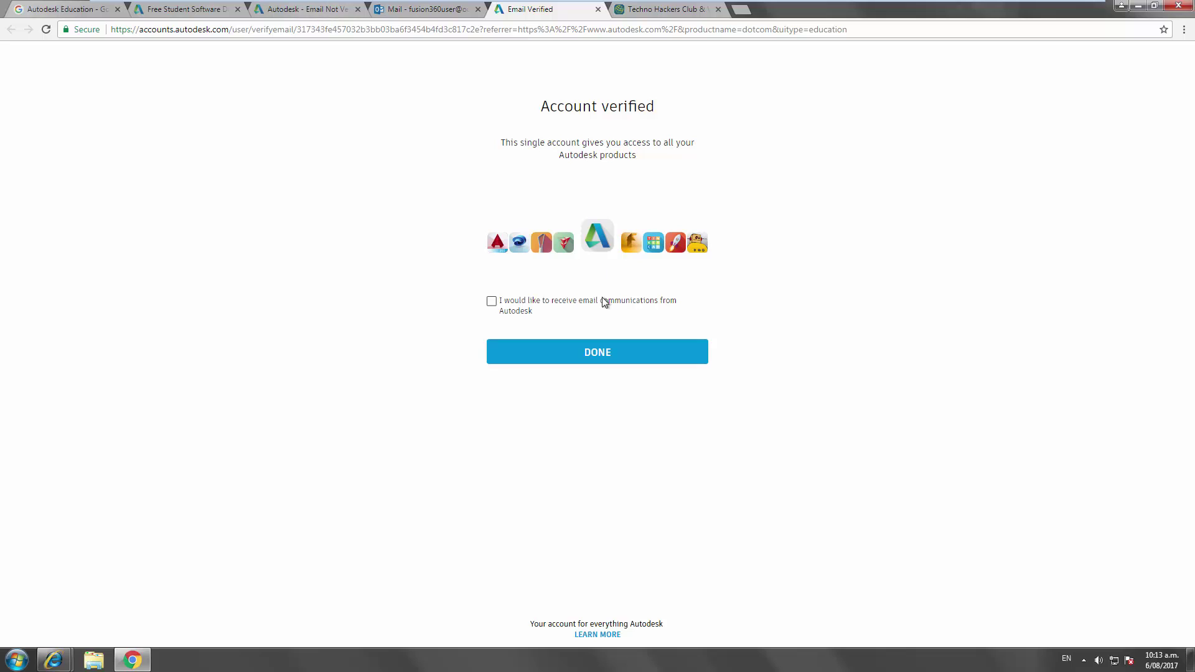
left_click(568, 352)
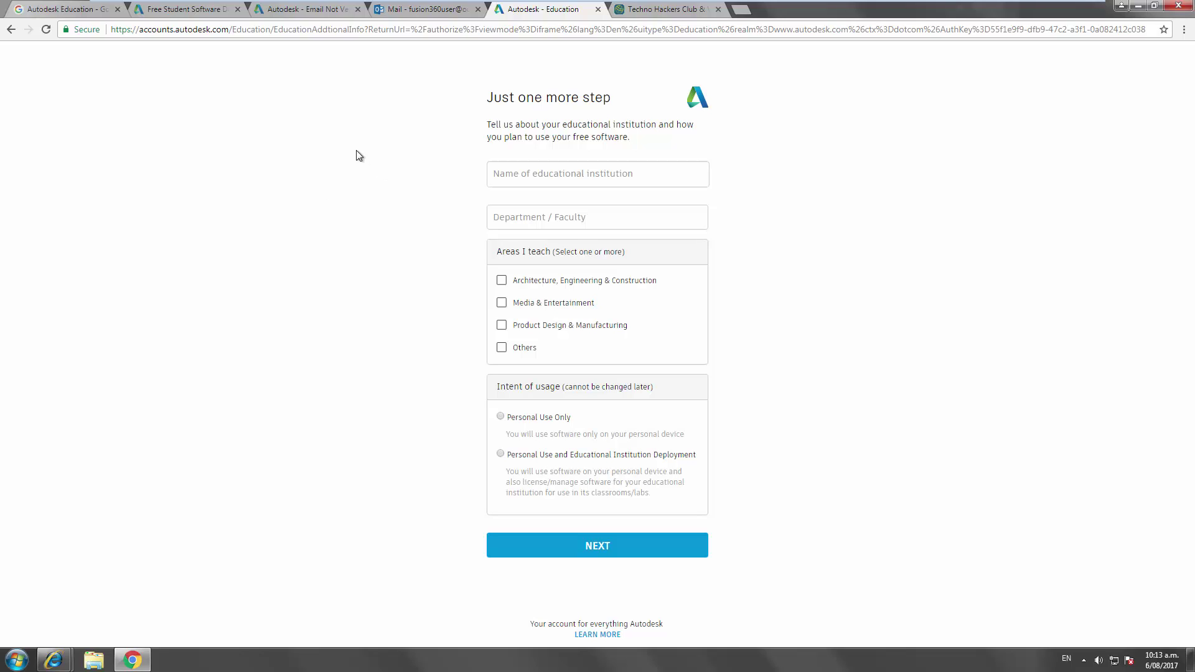
left_click(524, 173)
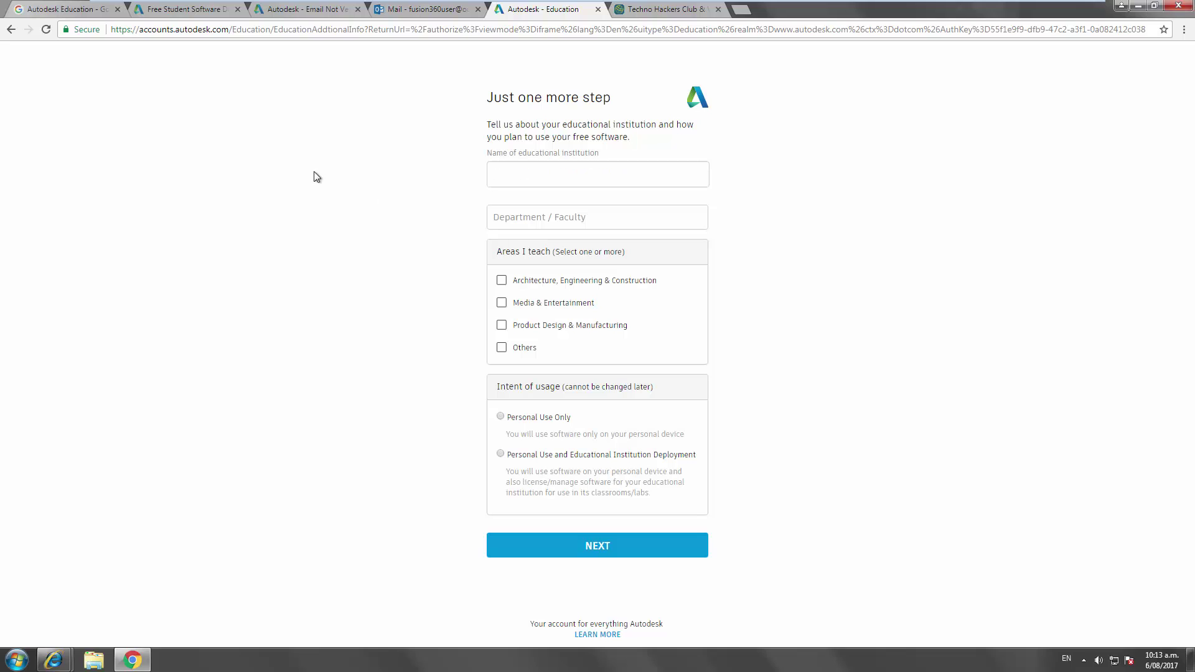
type("Whangarei")
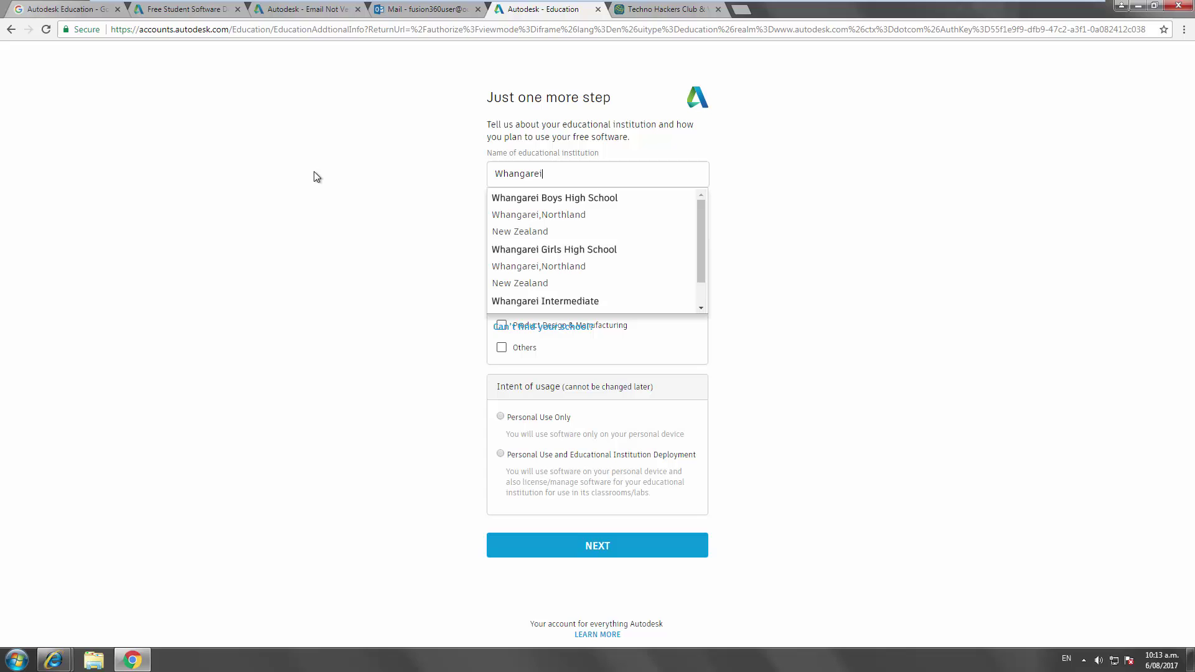
left_click(572, 203)
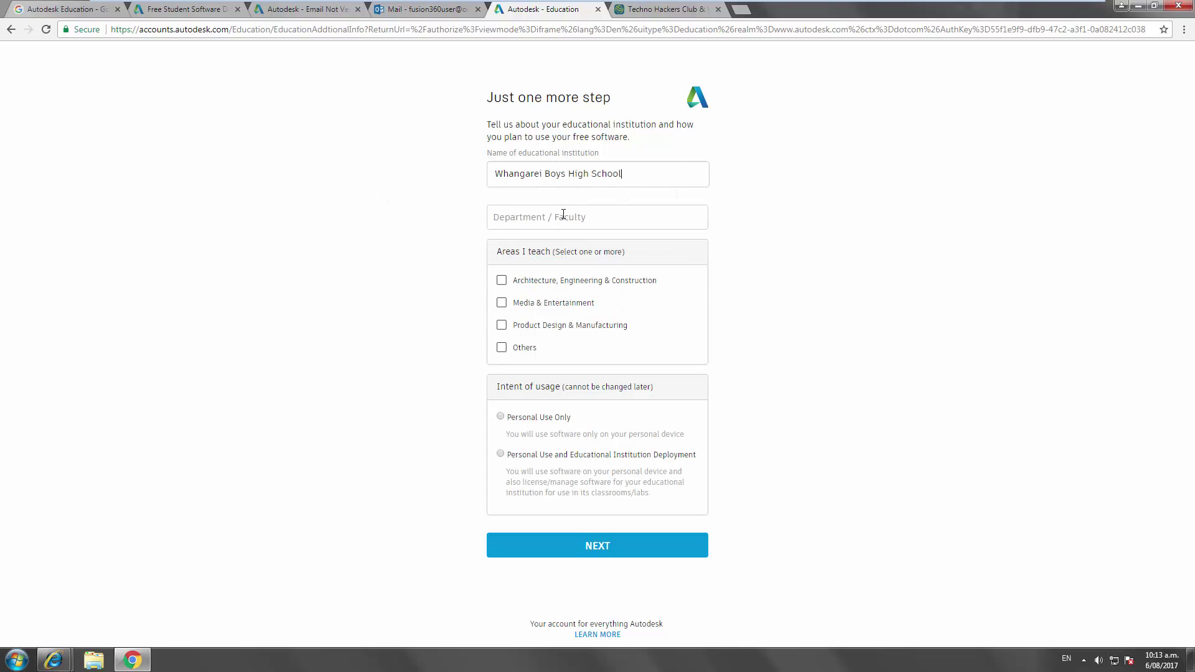
- Set the department to Design Technology, teaching area Others, and usage Personal Use Only
left_click(564, 215)
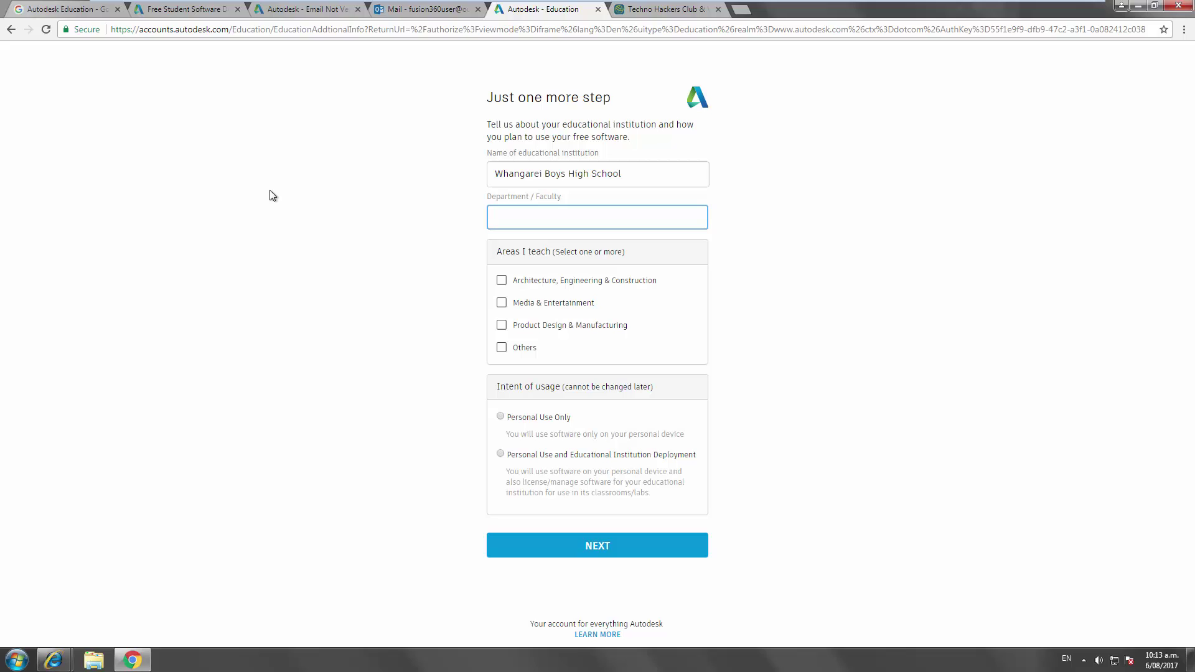
type("Design Technology")
left_click(361, 249)
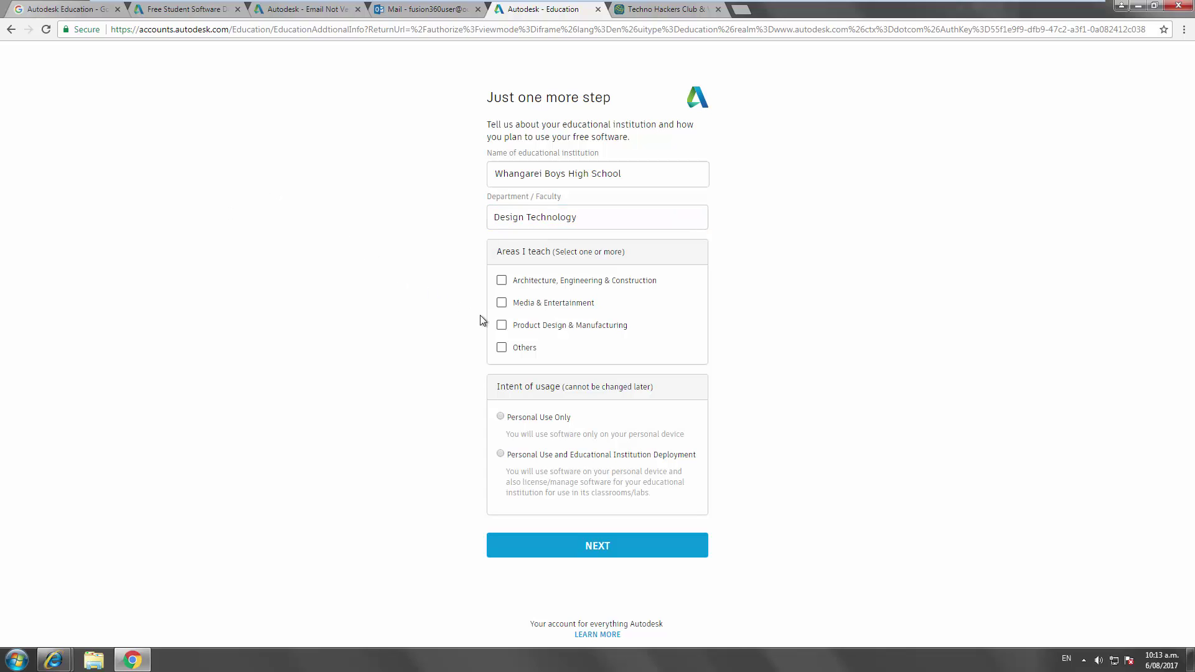
left_click(501, 347)
left_click(500, 416)
- Submit the institution details, dismiss the country-site popup, register, and download Fusion 360
left_click(580, 553)
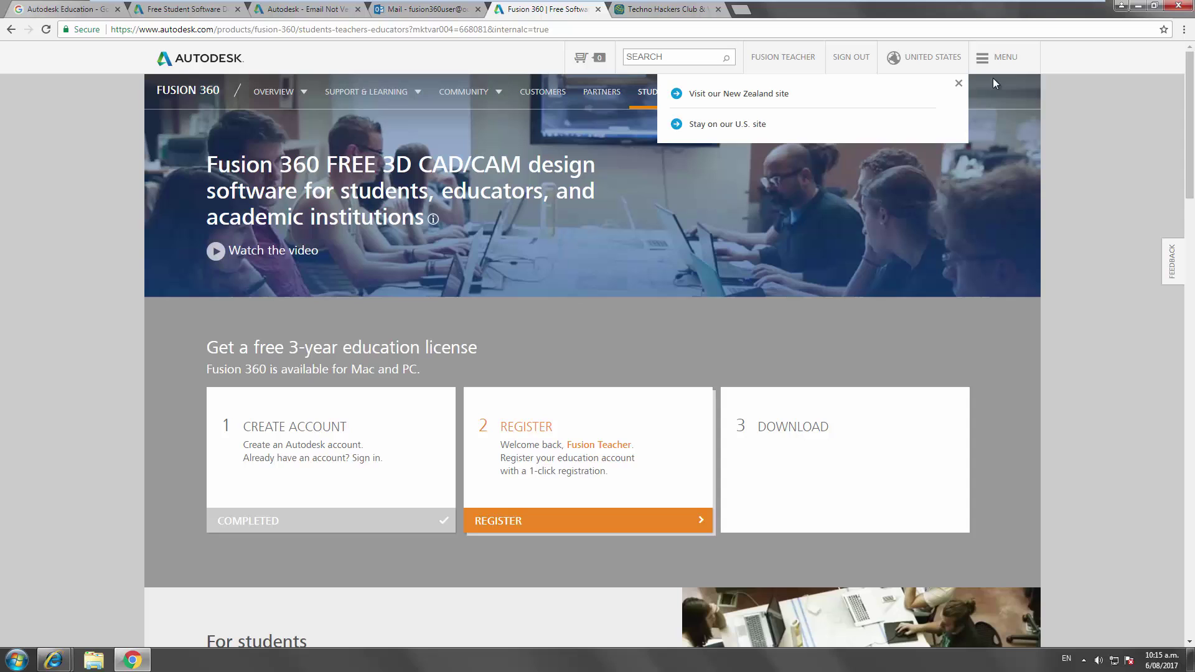
left_click(506, 521)
left_click(553, 428)
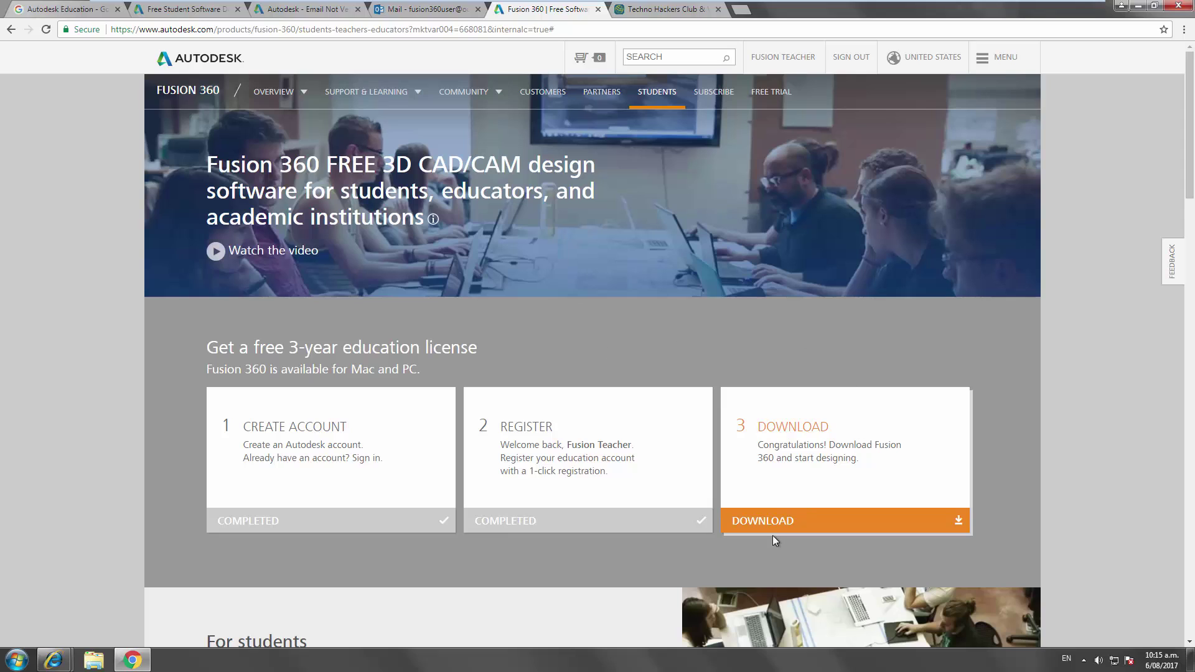
left_click(787, 506)
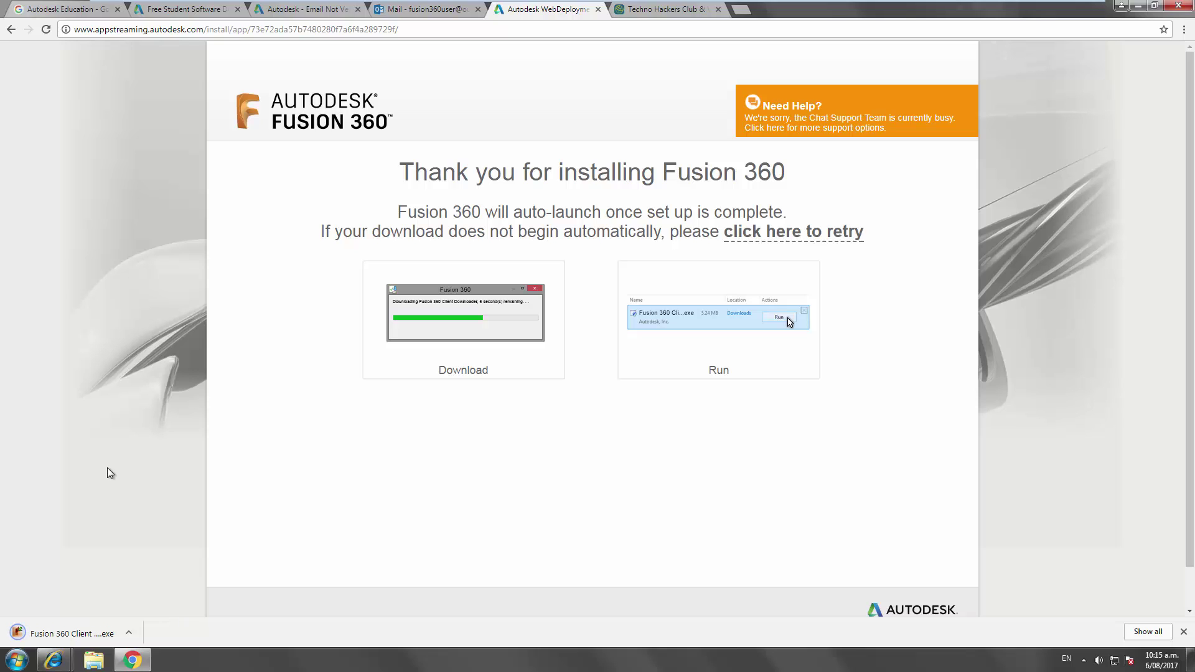
- Launch the downloaded Fusion 360 Client installer and confirm Run in the security warning
left_click(78, 632)
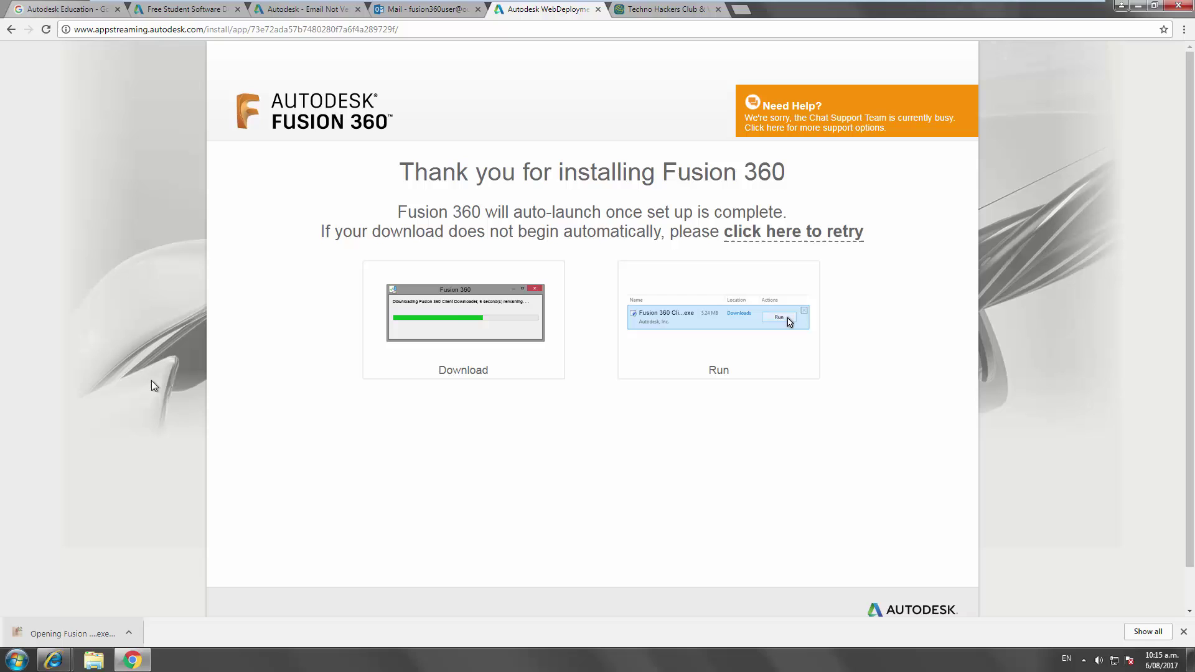
left_click(622, 336)
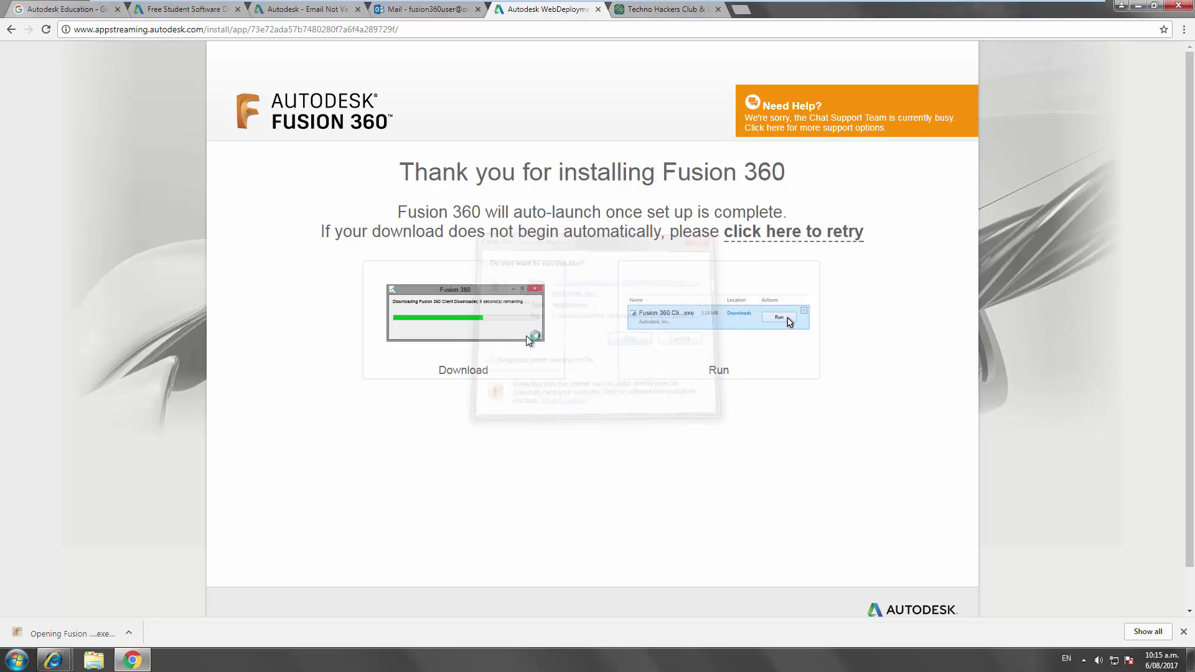